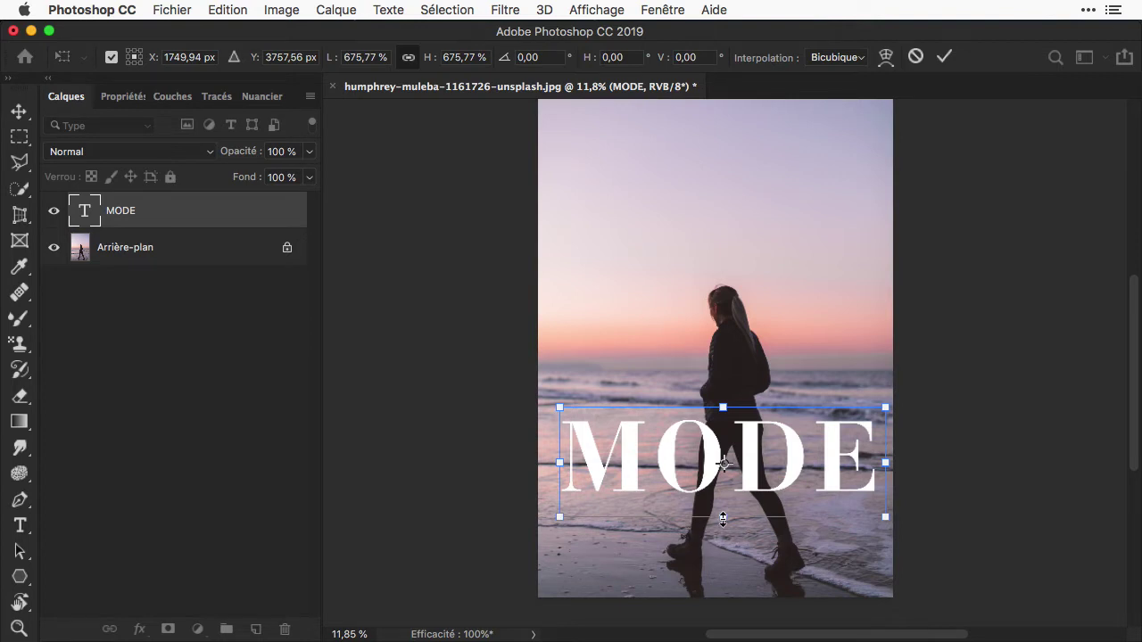
Step: Stretch the MODE text vertically to about 836 % height and move it down to the lower edge of the photo
left_click_drag(723, 518, 724, 546)
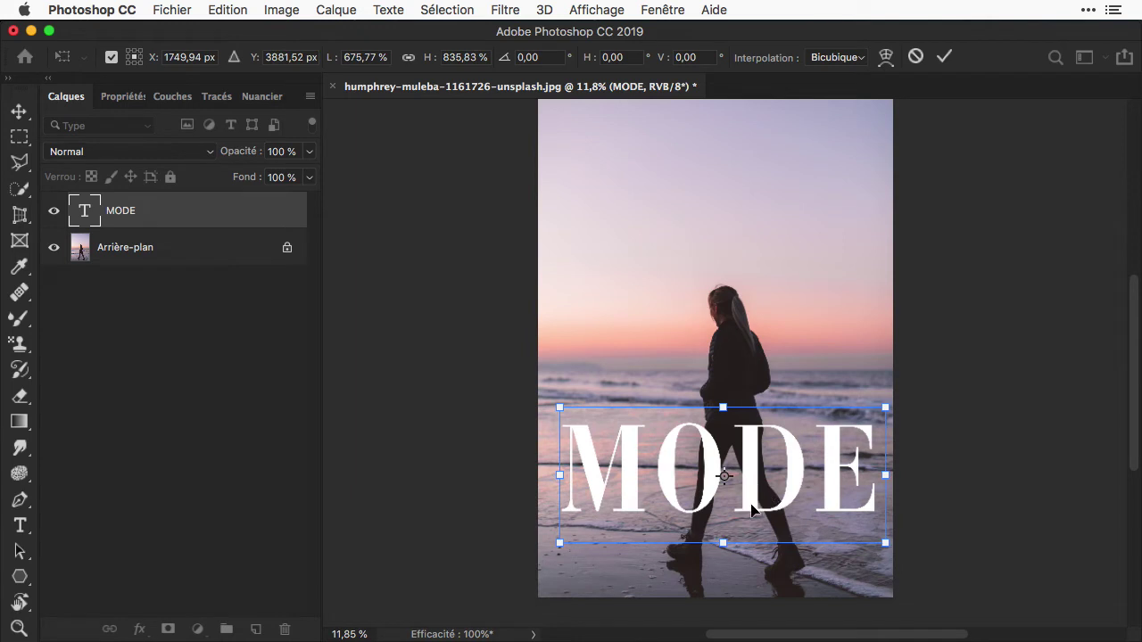
left_click_drag(752, 509, 760, 562)
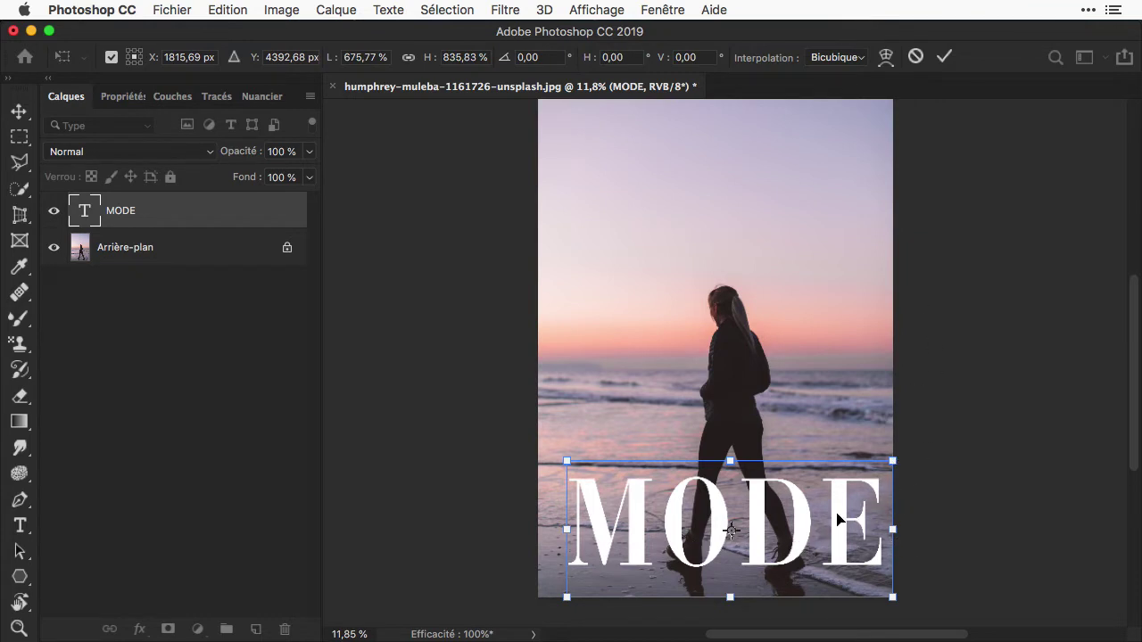
key("Return")
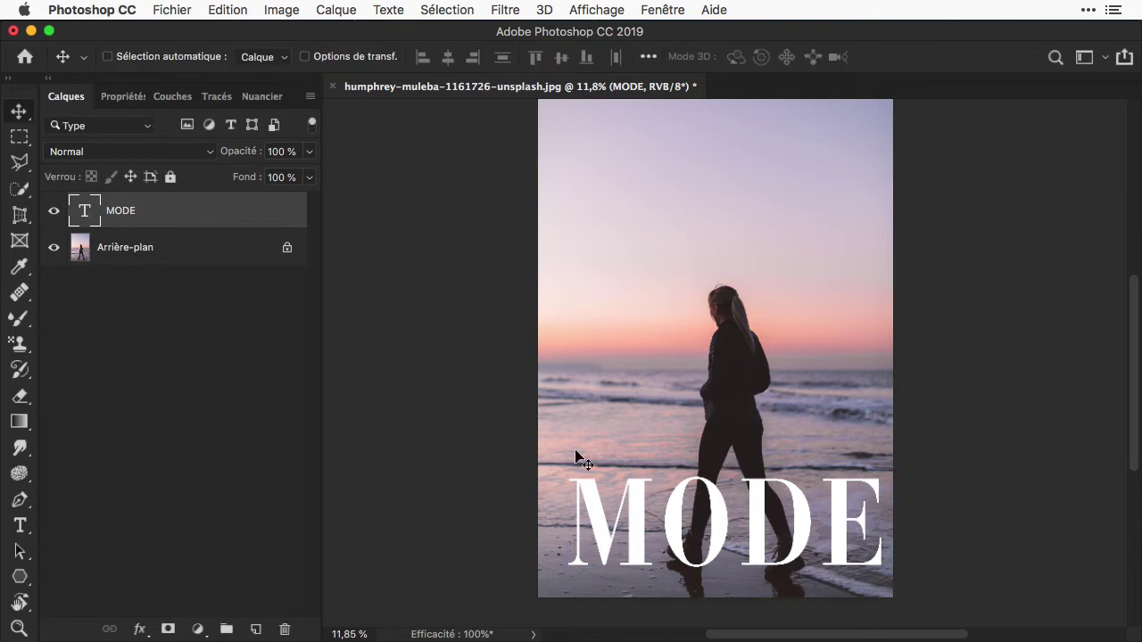
Step: Convert the locked background into a layer named ARRIERE PLAN and extend the canvas width by 15 mm (5,27 %) on the image's right side only
double_click(173, 254, "alt")
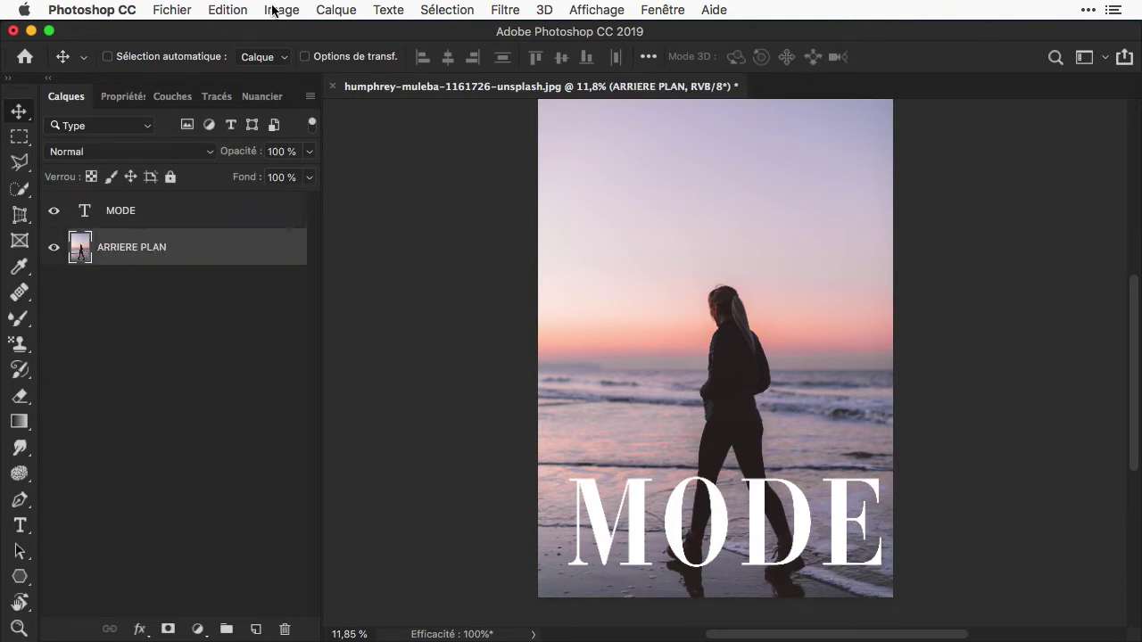
left_click(280, 11)
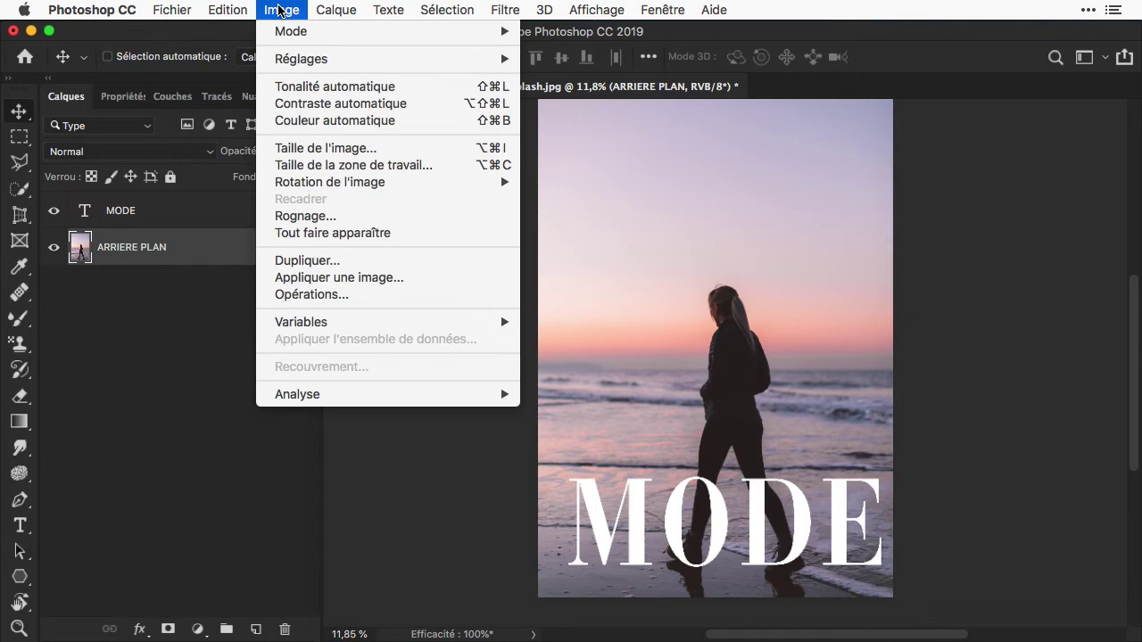
left_click(420, 165)
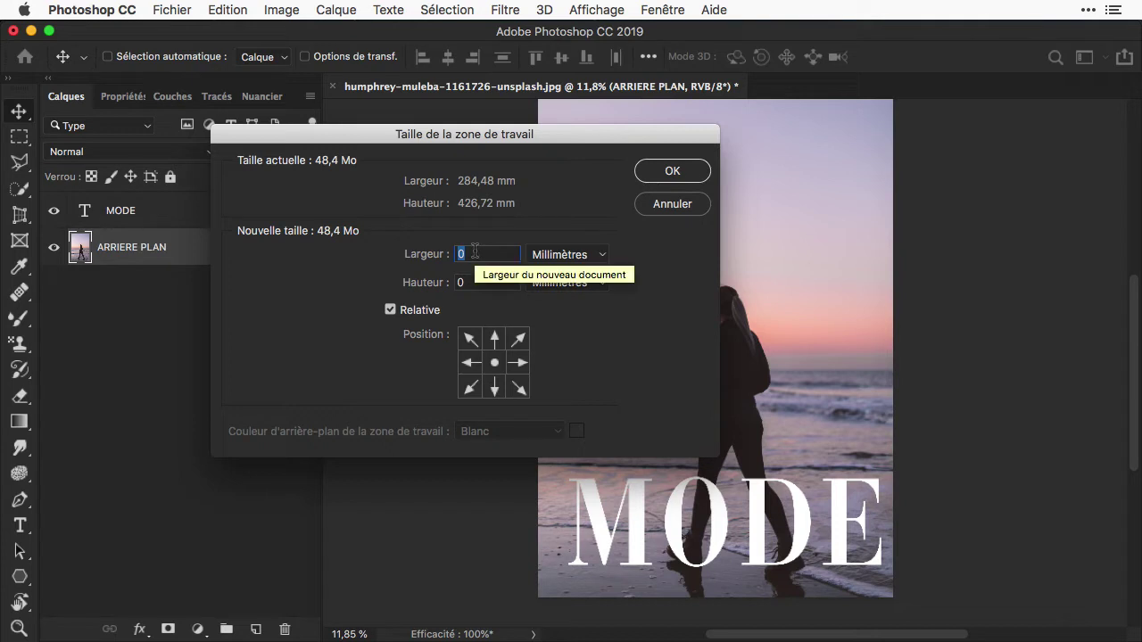
type("15")
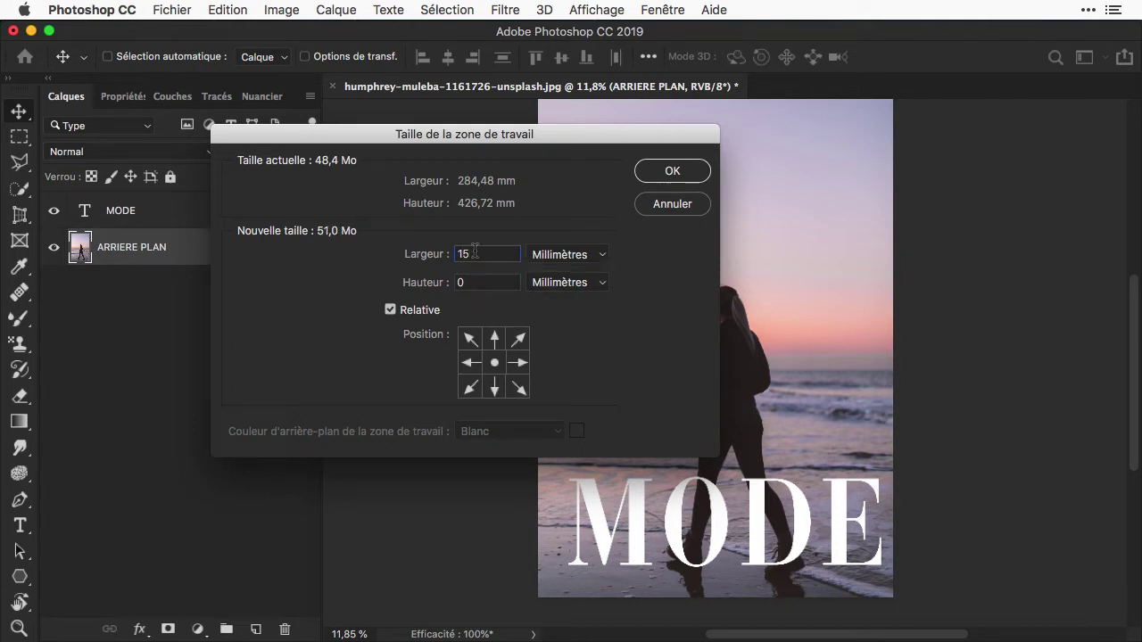
left_click(571, 254)
left_click(558, 219)
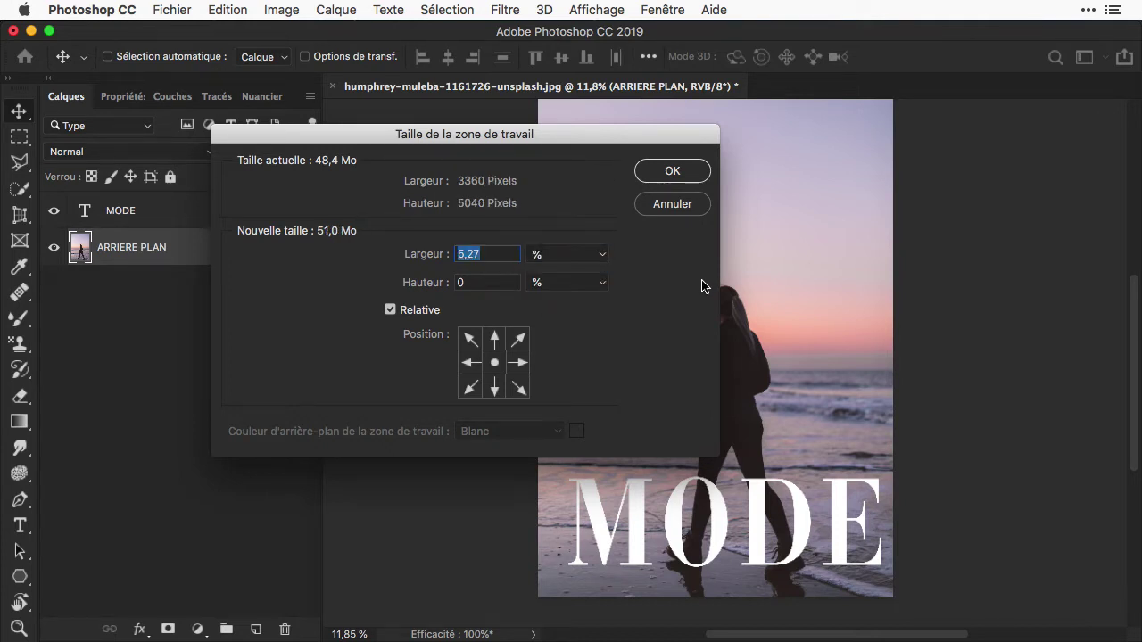
left_click(471, 363)
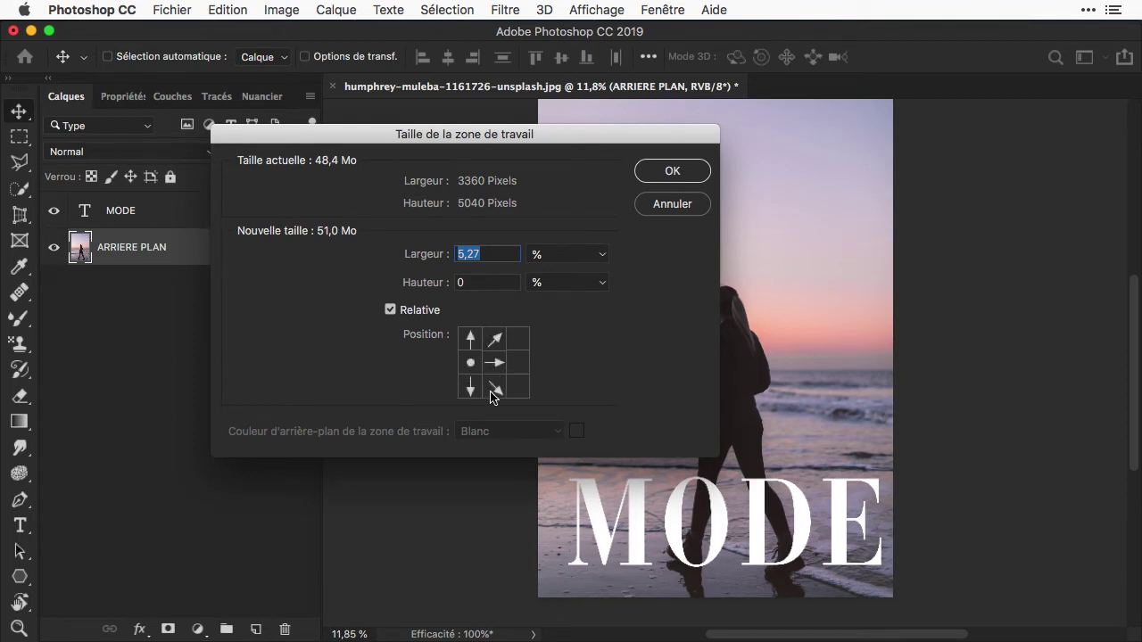
left_click(676, 173)
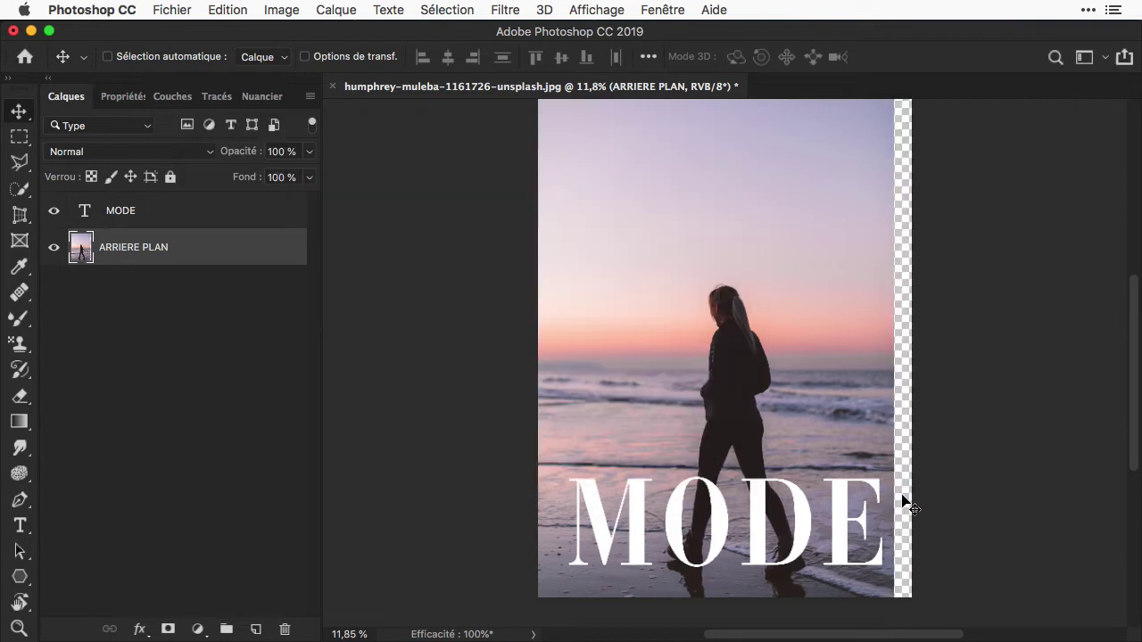
Step: Fill the empty strip along the image's right edge with Content-Aware Fill, output to a duplicate layer, and clear the selection
left_click(19, 136)
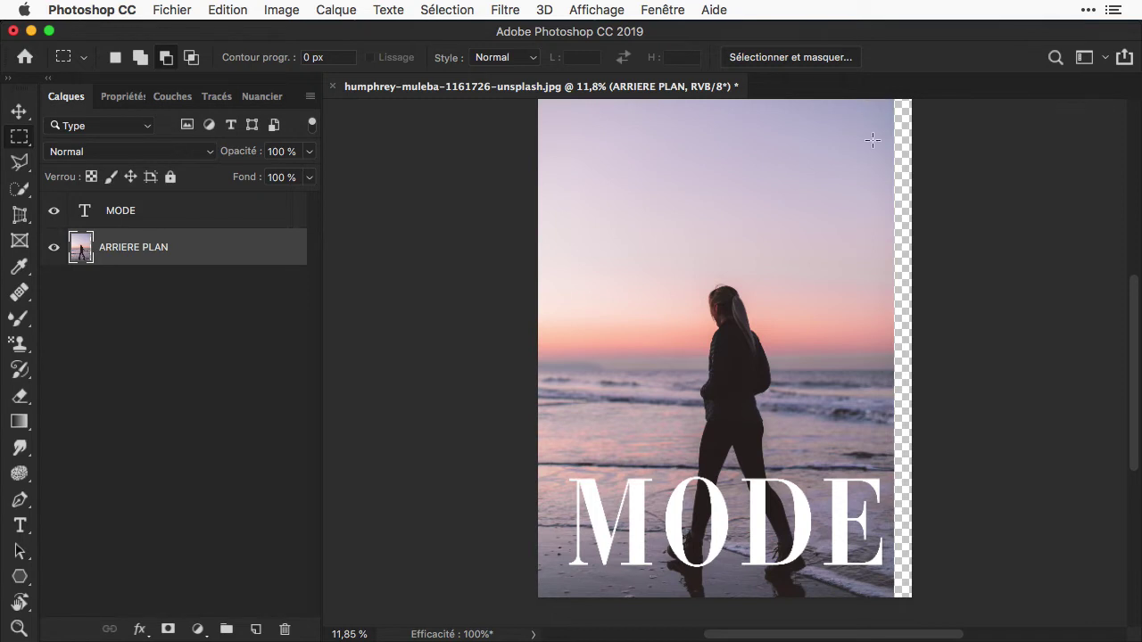
left_click_drag(872, 140, 927, 571)
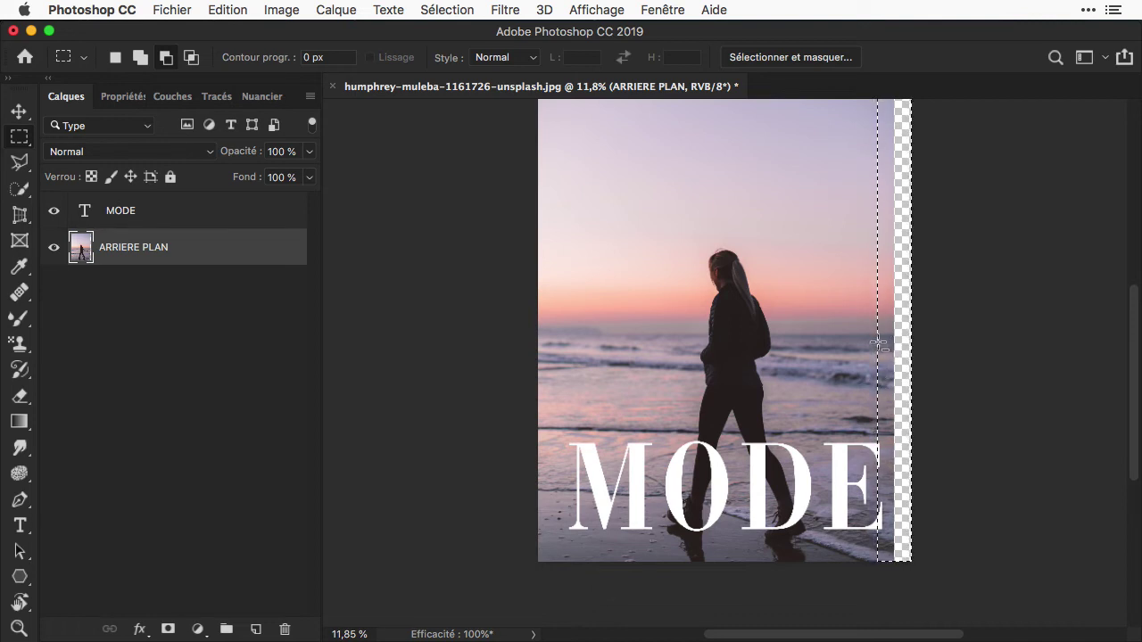
left_click(227, 9)
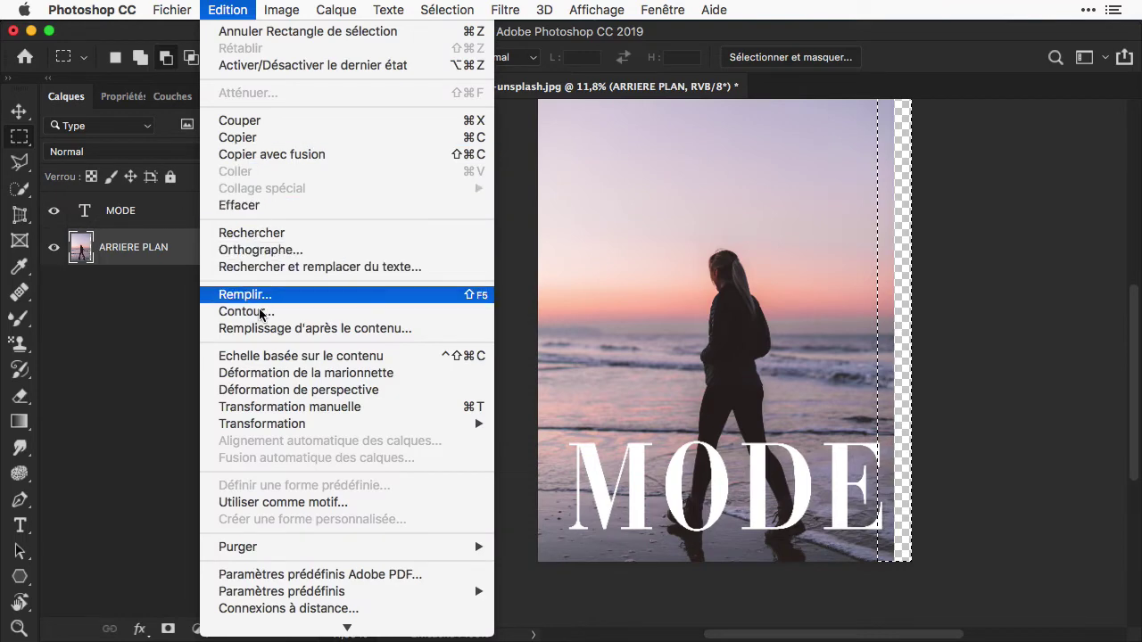
left_click(270, 329)
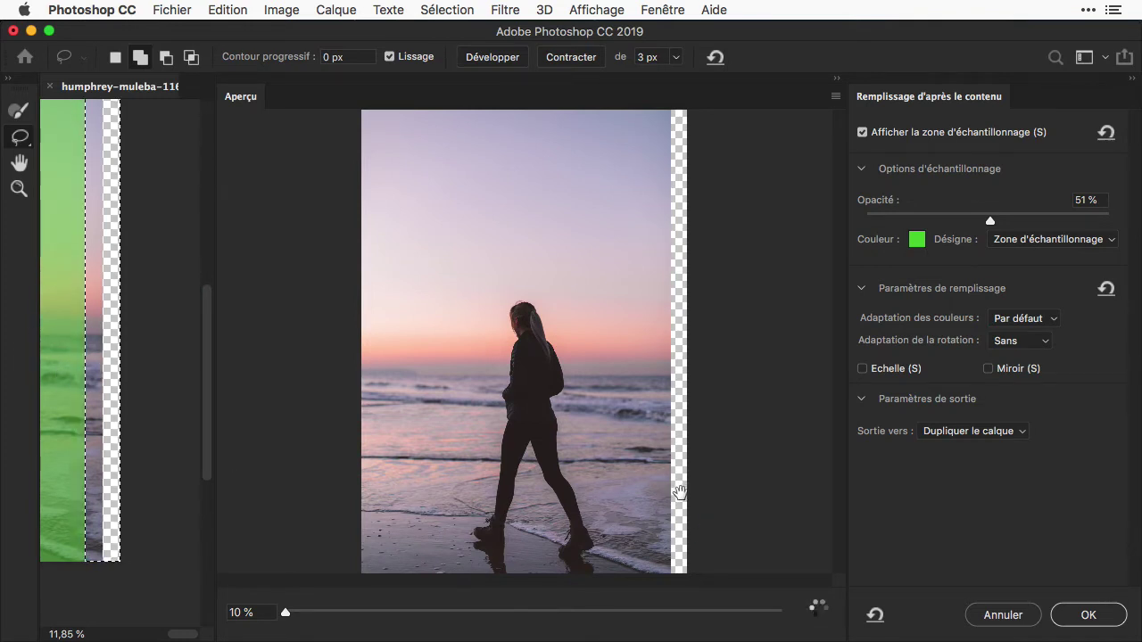
scroll(175, 435, "left", 5)
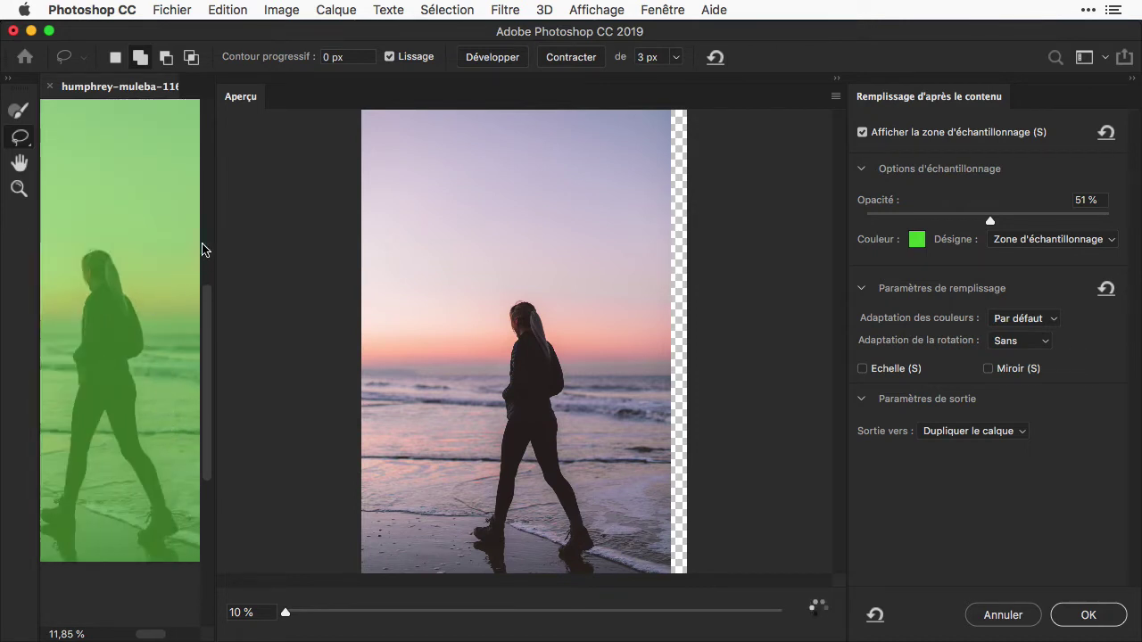
scroll(97, 280, "right", 5)
scroll(102, 286, "left", 8)
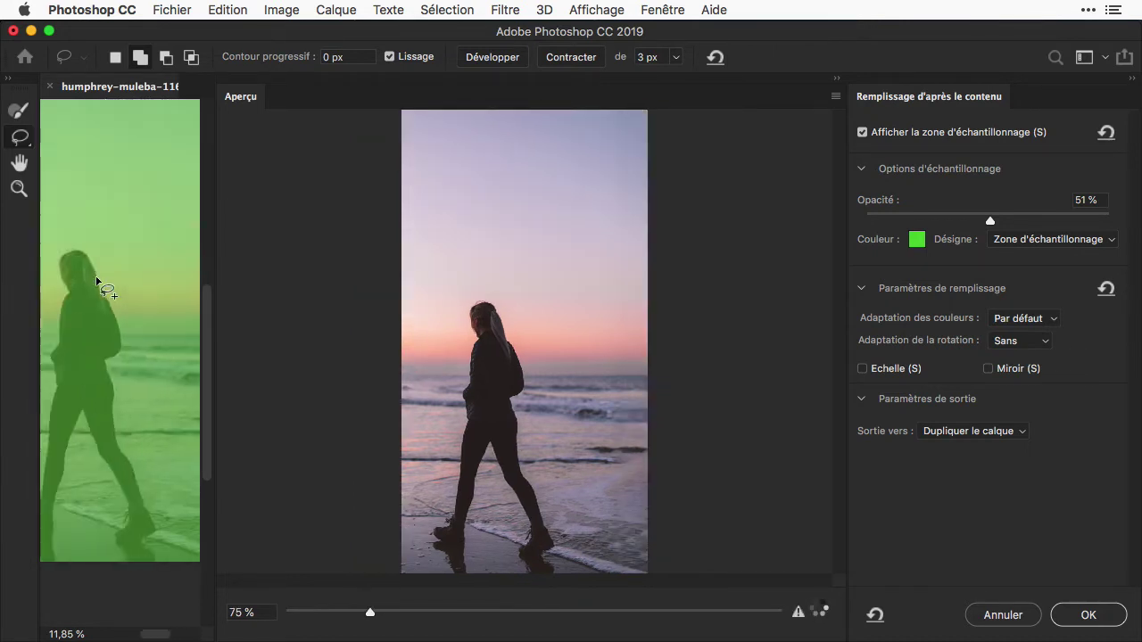
scroll(168, 332, "right", 3)
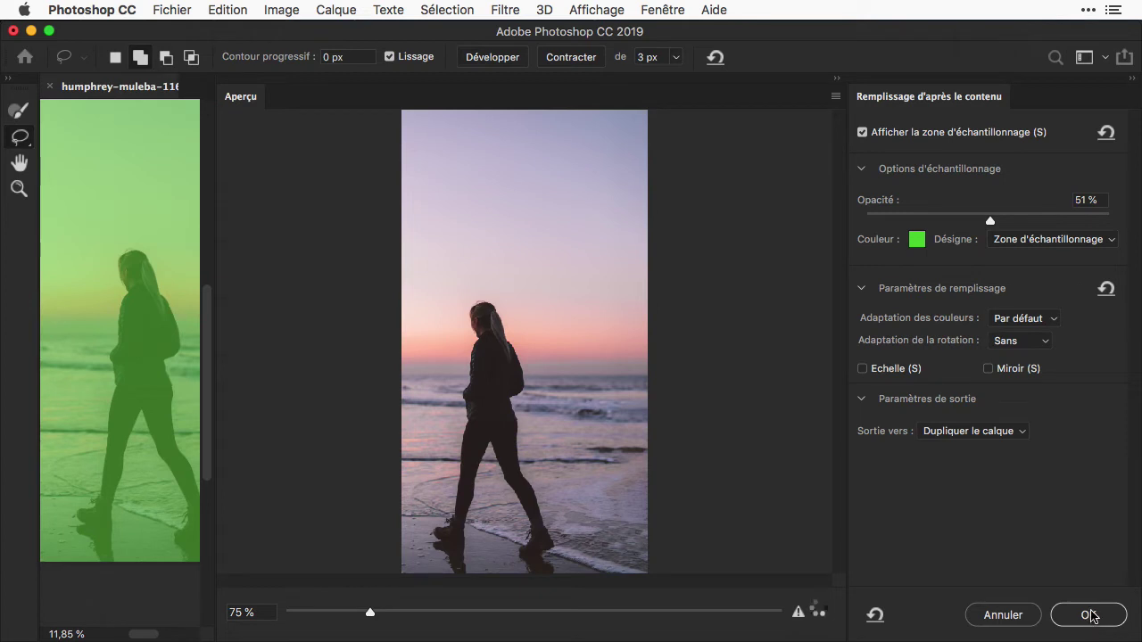
left_click(1090, 615)
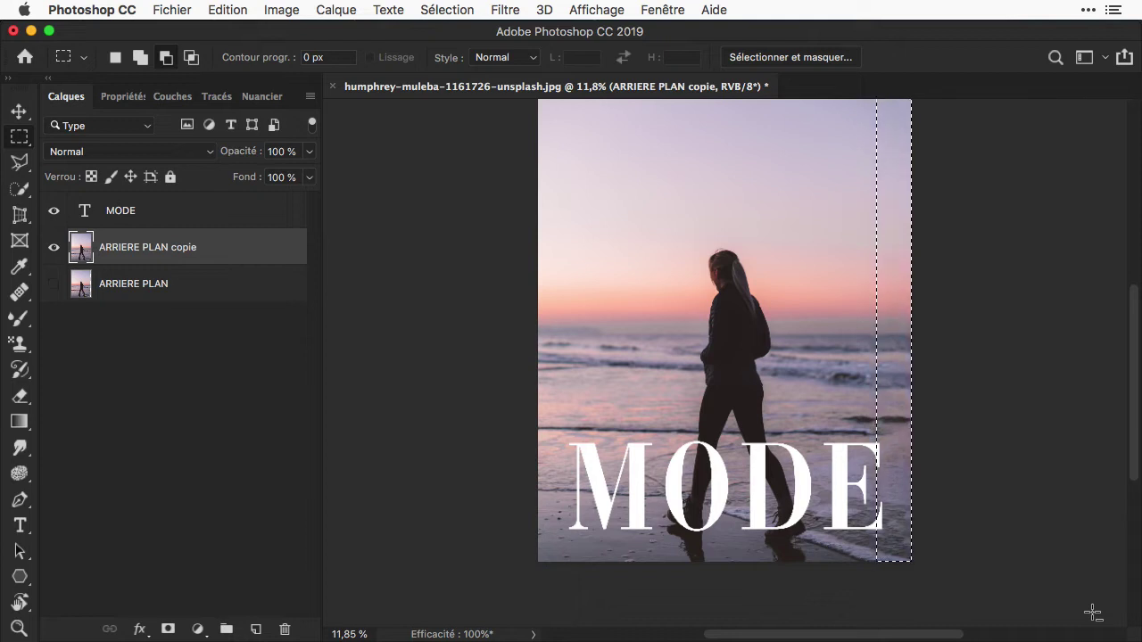
left_click(1093, 612)
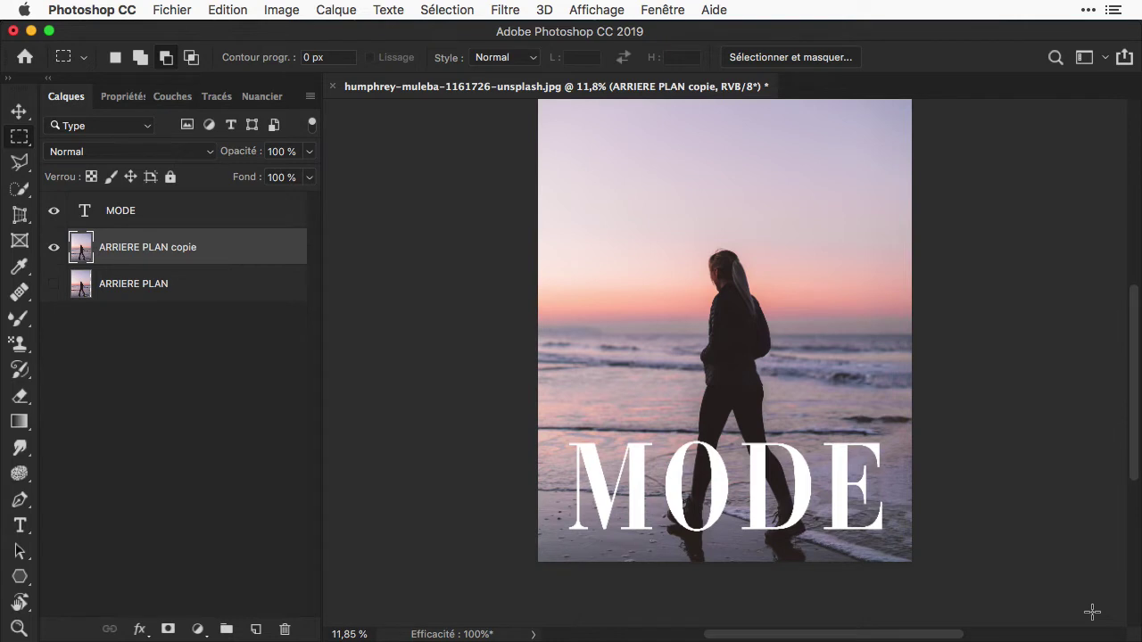
Step: Compare the original ARRIERE PLAN layer with its filled copy by alternating their visibility
scroll(1093, 613, "up", 1)
left_click(20, 188)
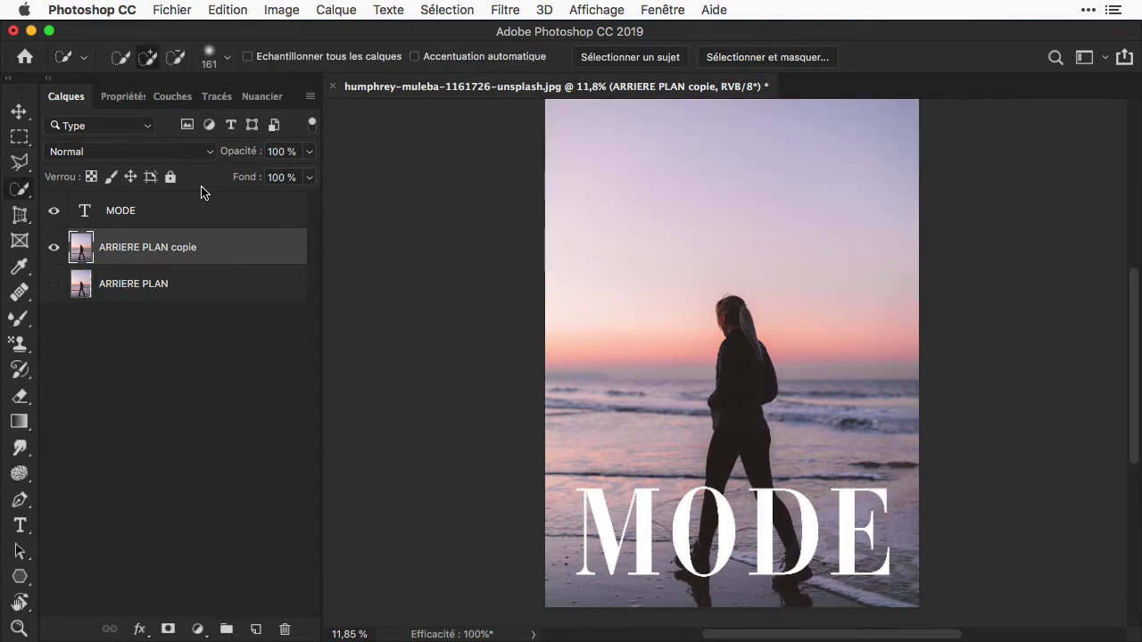
left_click(54, 284)
left_click(54, 250)
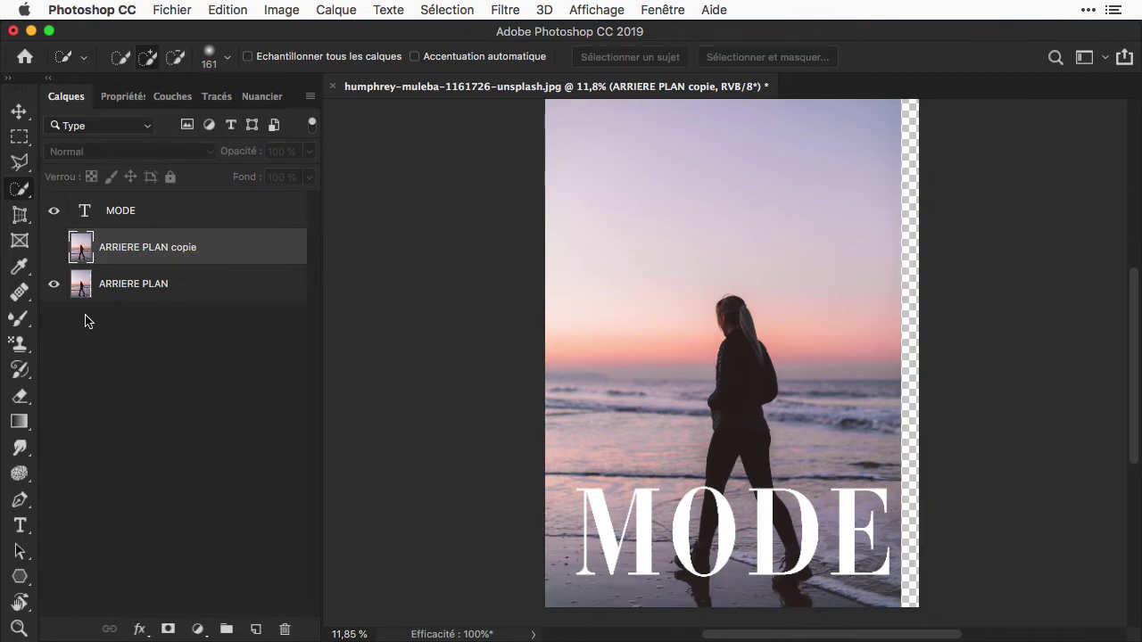
left_click(54, 284)
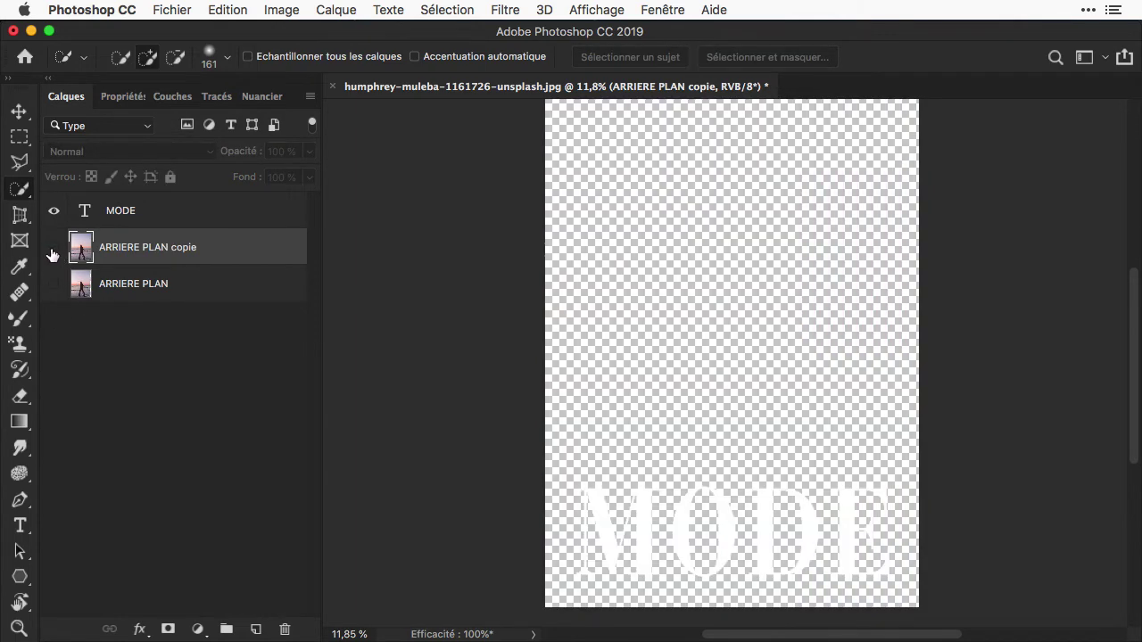
left_click(54, 248)
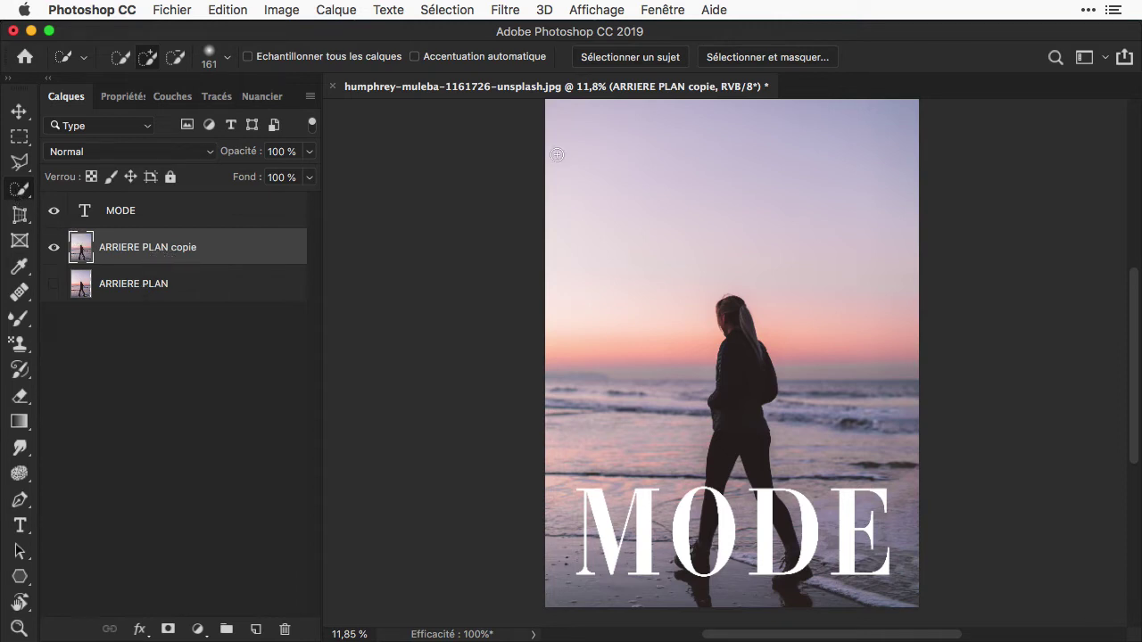
Step: Select the walking woman with Select Subject, copy her to a new layer, and place that layer above the MODE text
left_click(639, 59)
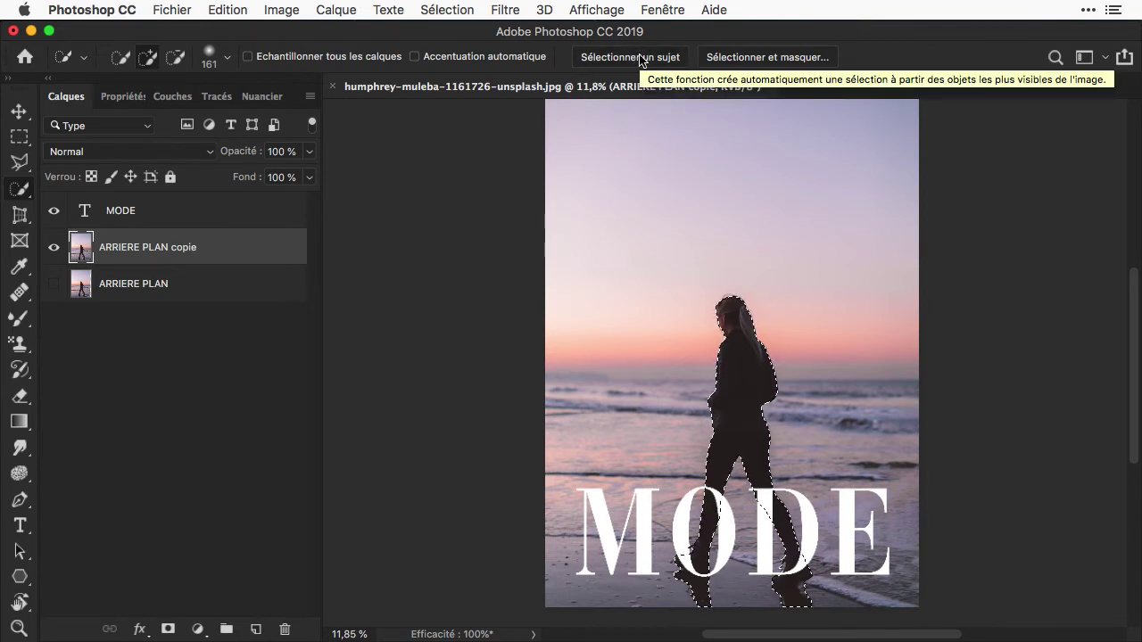
key("super+j")
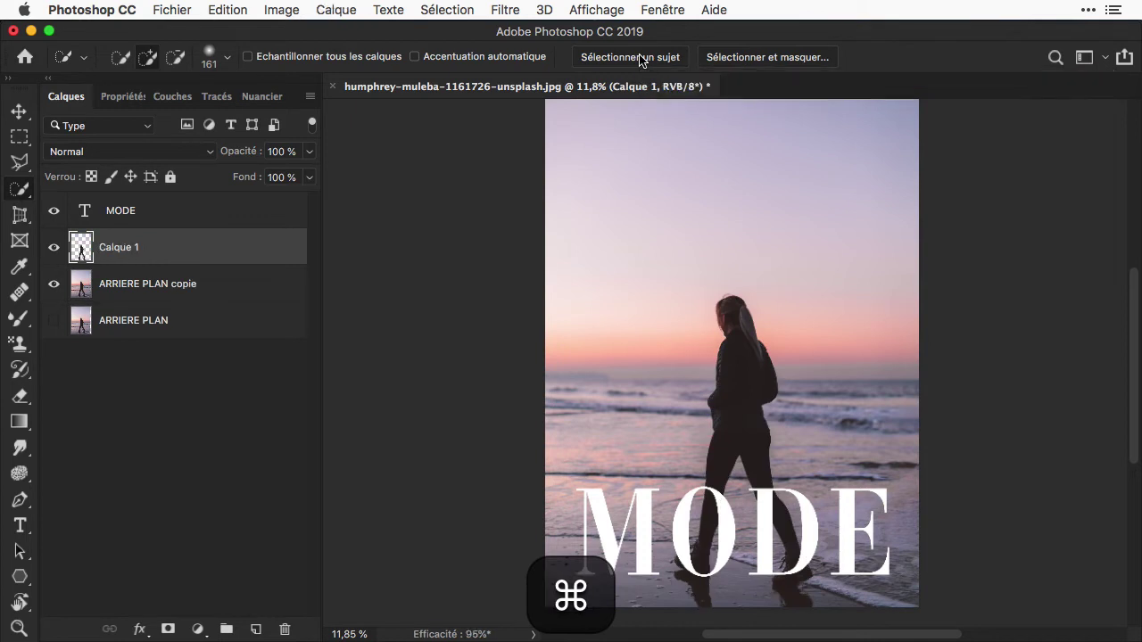
left_click_drag(178, 250, 180, 213)
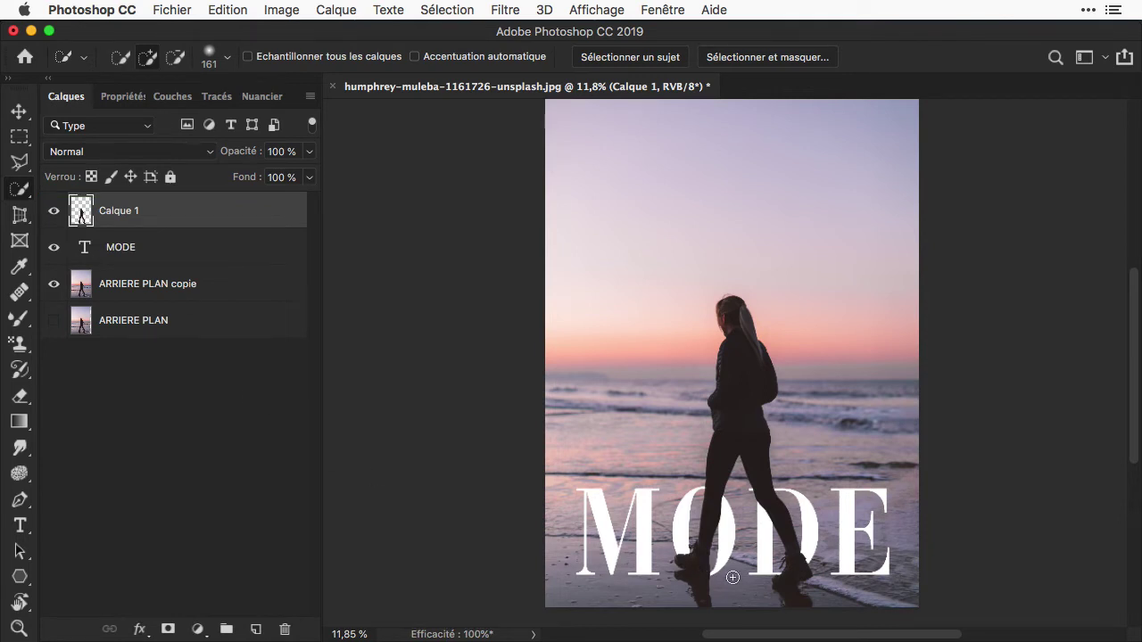
Step: Load the MODE text outlines as a selection and subtract the letters M, D and E, keeping only the O
key("m")
left_click(84, 249)
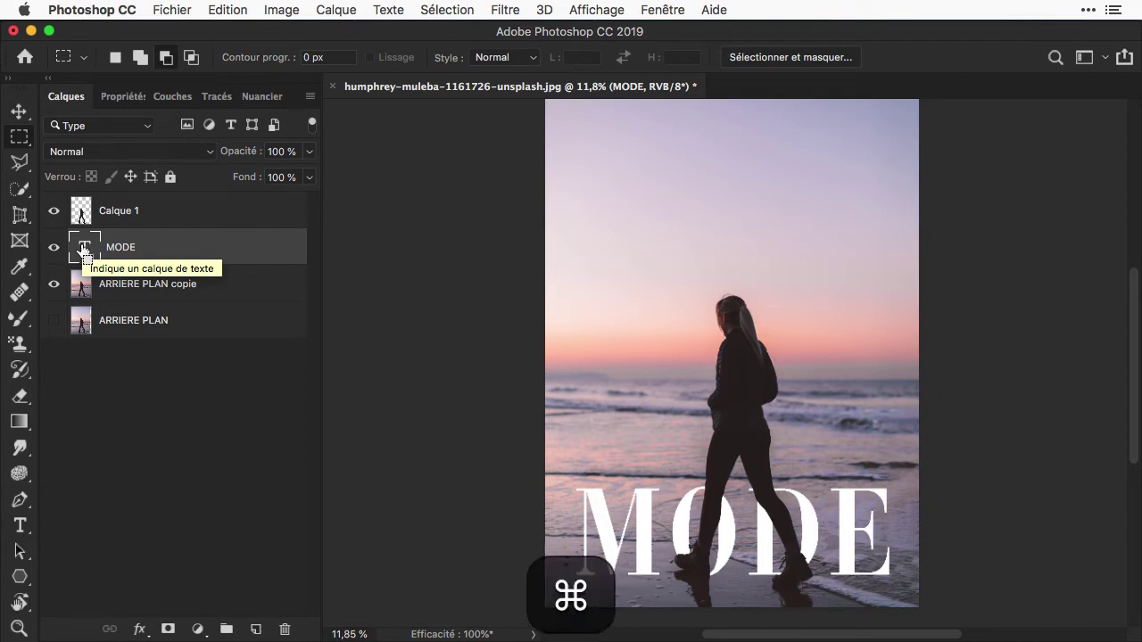
left_click(84, 249, "super")
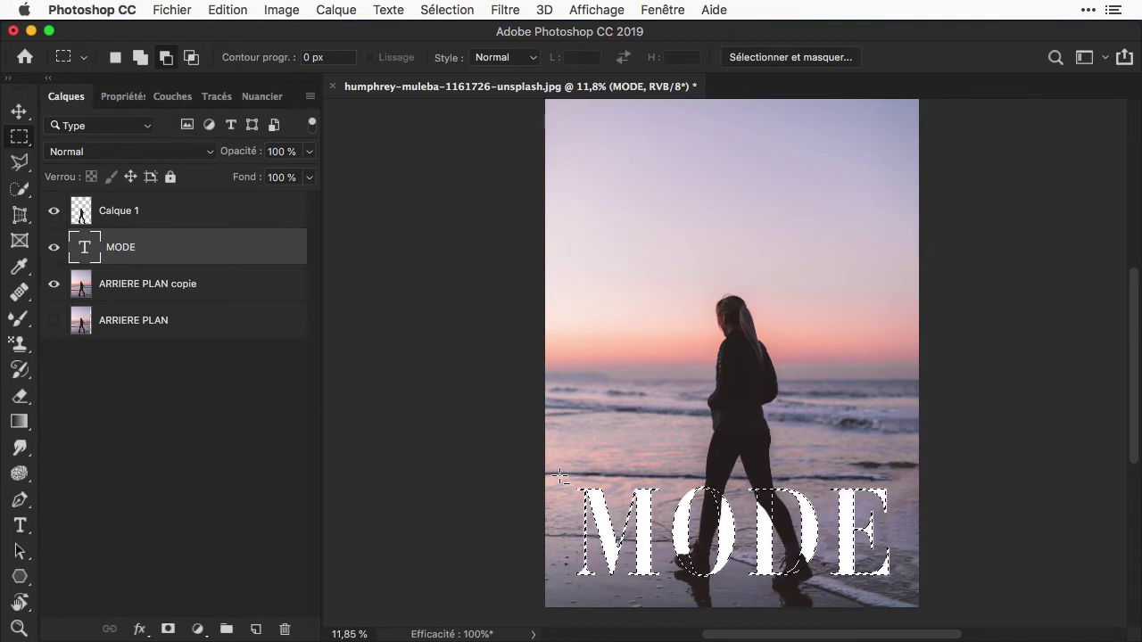
left_click(165, 59)
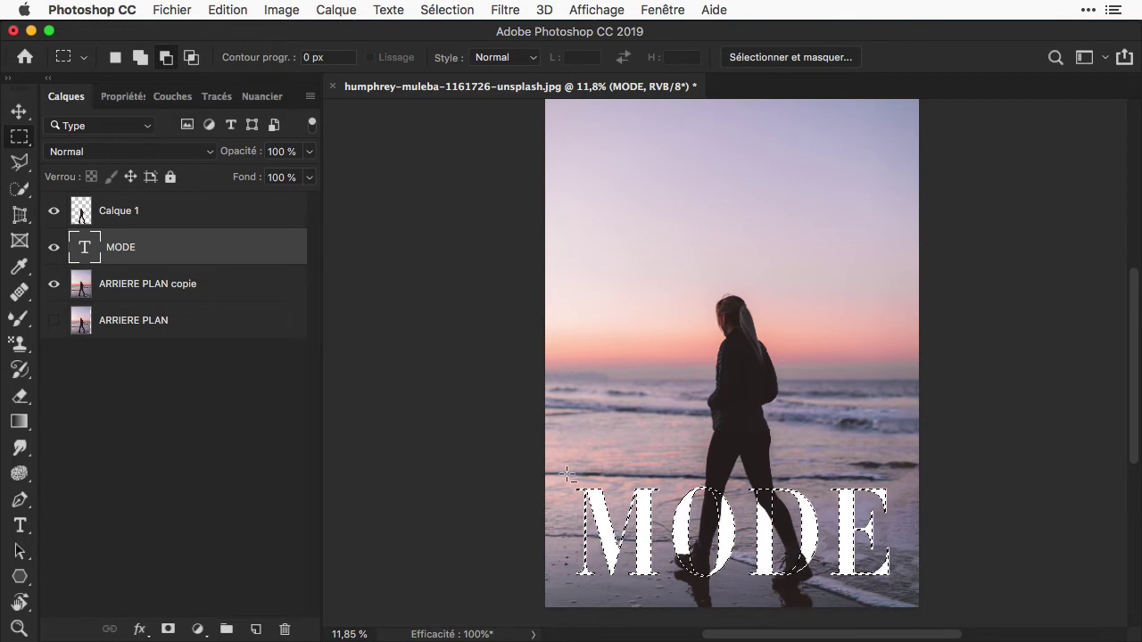
left_click_drag(565, 473, 677, 585)
left_click_drag(761, 477, 901, 585)
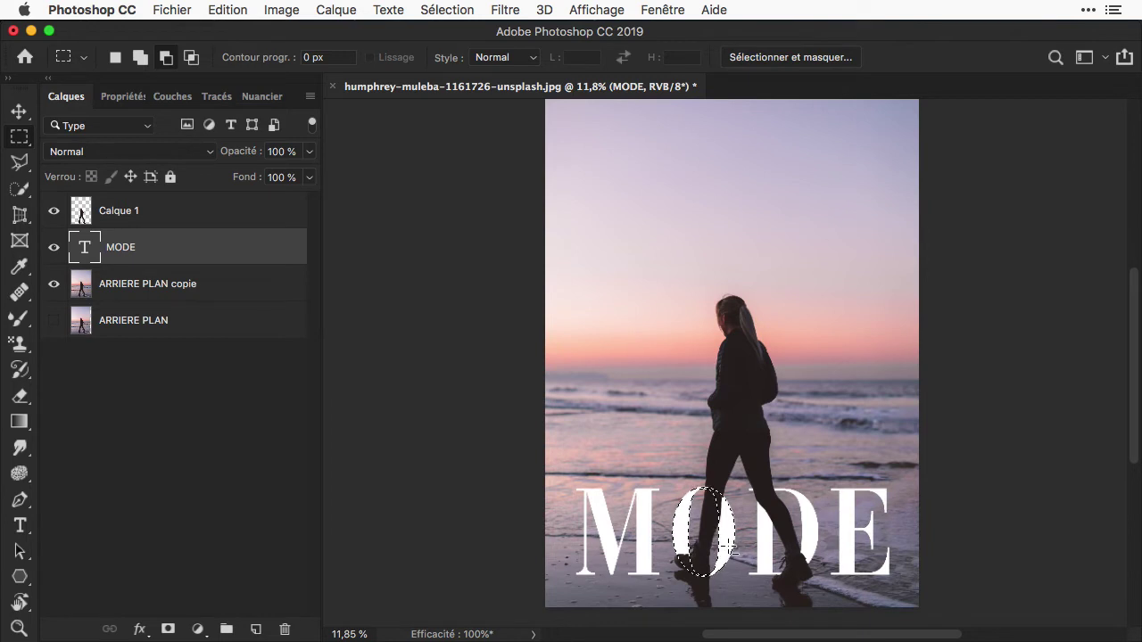
Step: Expand the selection around the letter O by 3 pixels
left_click(443, 11)
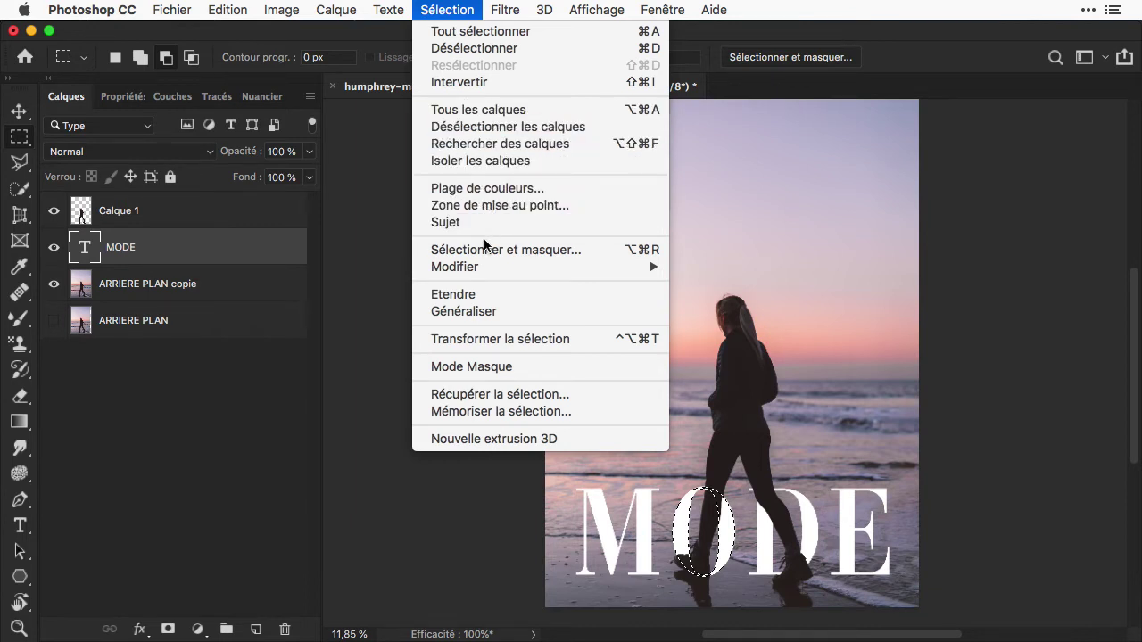
mouse_move(483, 267)
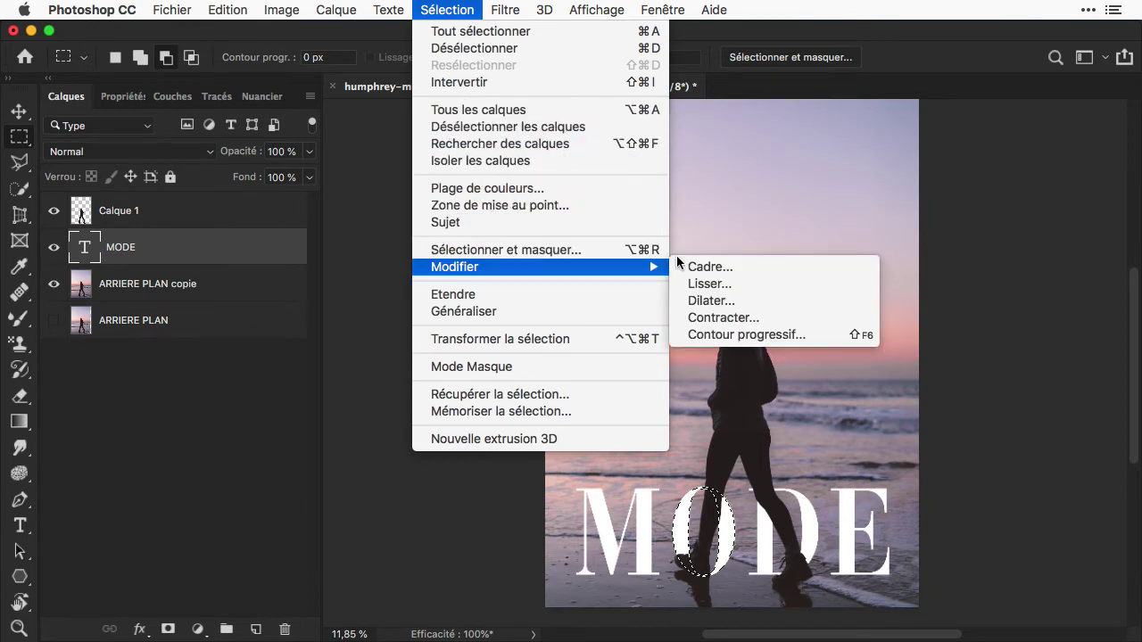
left_click(711, 300)
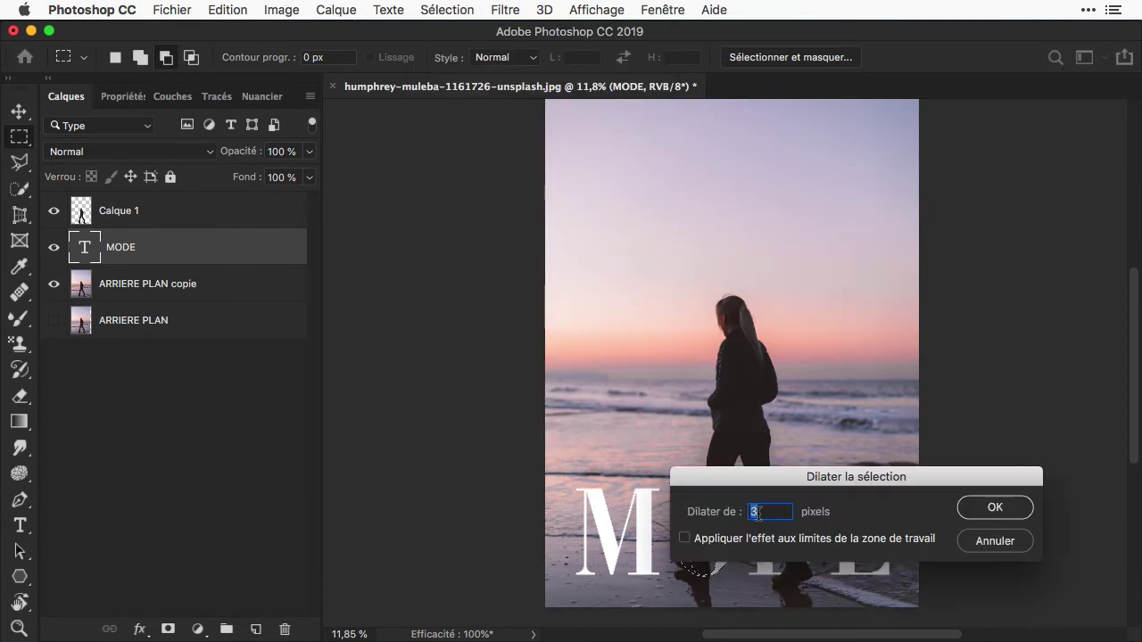
left_click(1009, 509)
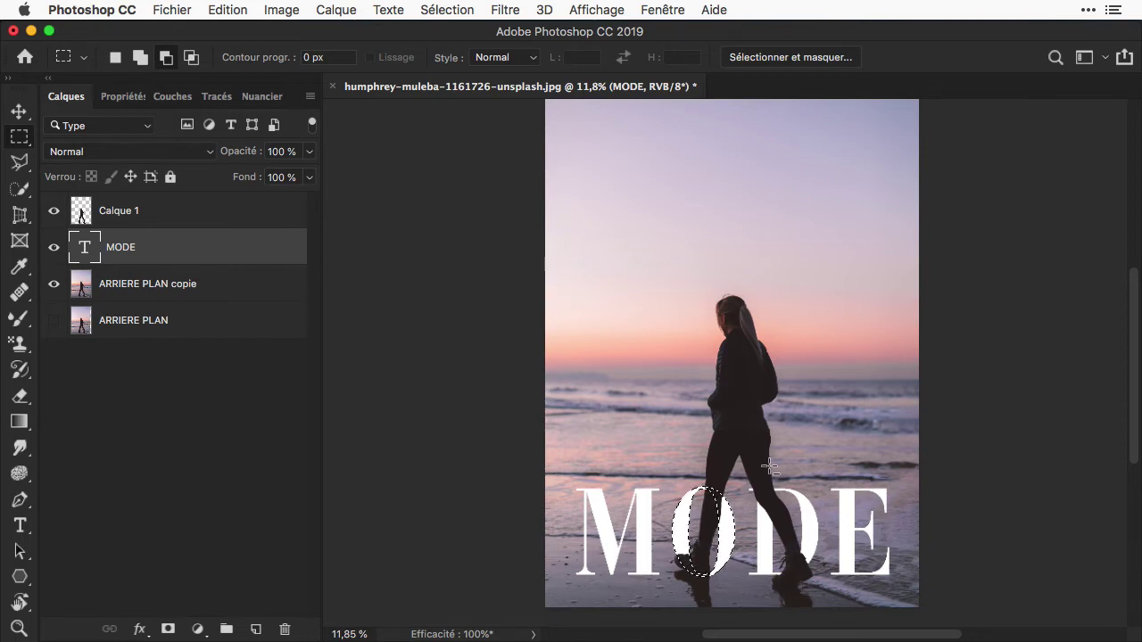
Step: Save the letter O selection as O, and save the outline of the woman on Calque 1 as MODEL
left_click(445, 11)
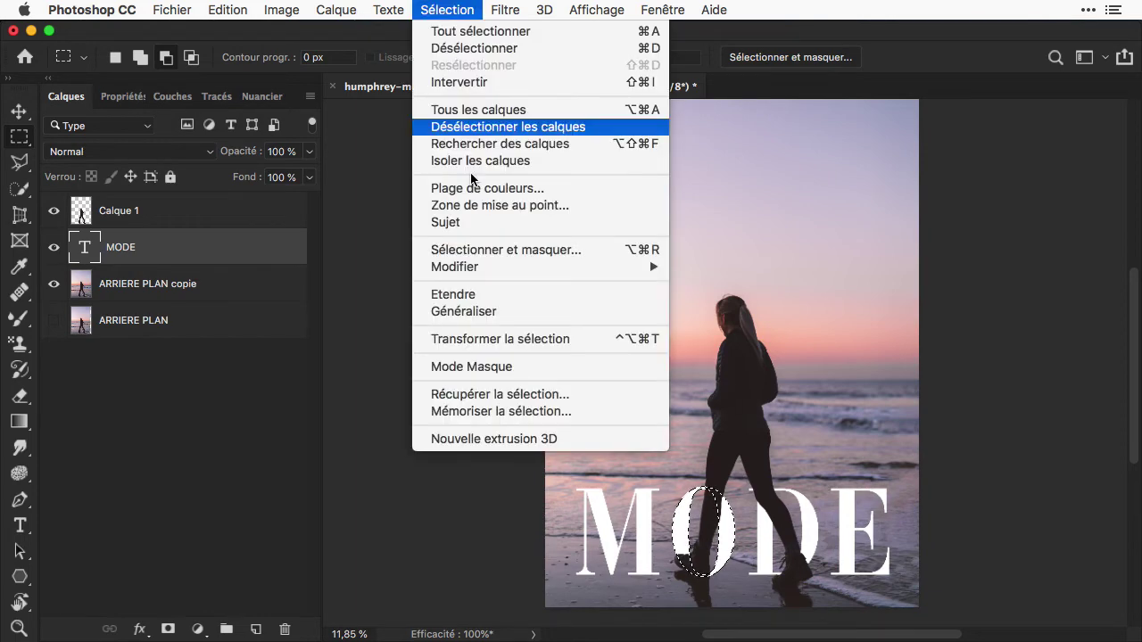
left_click(496, 411)
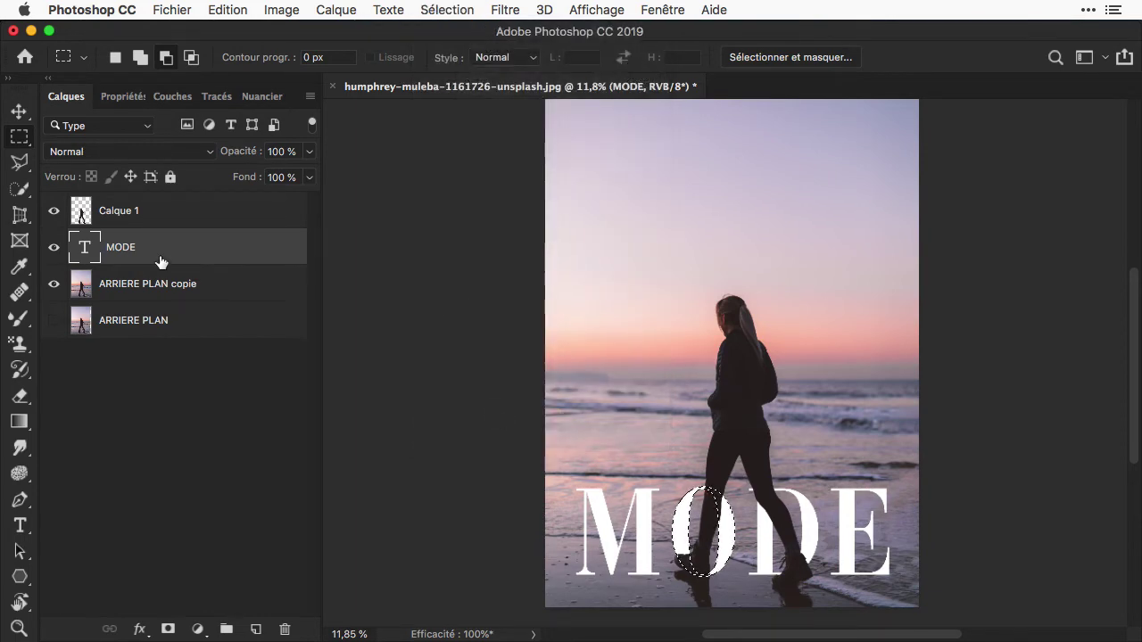
left_click(81, 213, "super")
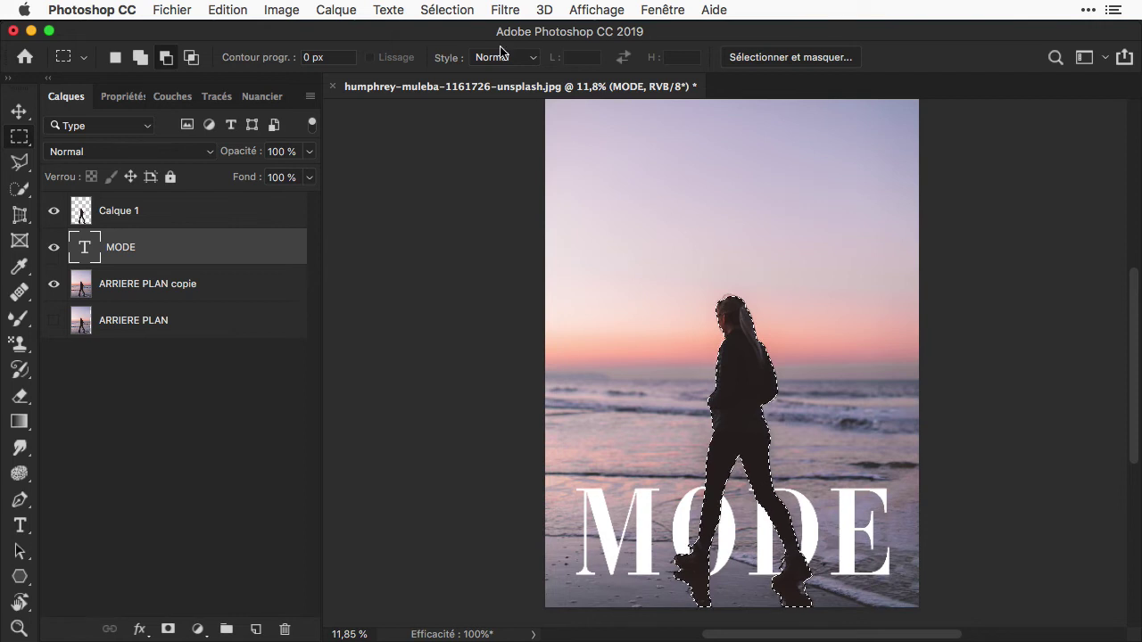
left_click(446, 9)
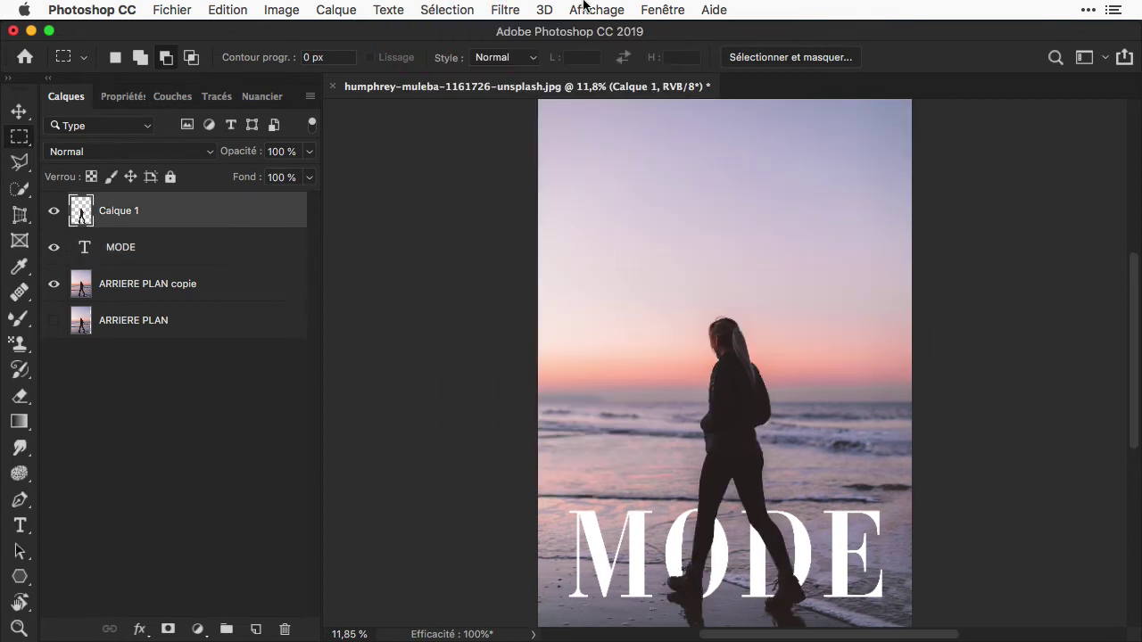
Step: Load the saved MODEL selection as a new selection
left_click(438, 11)
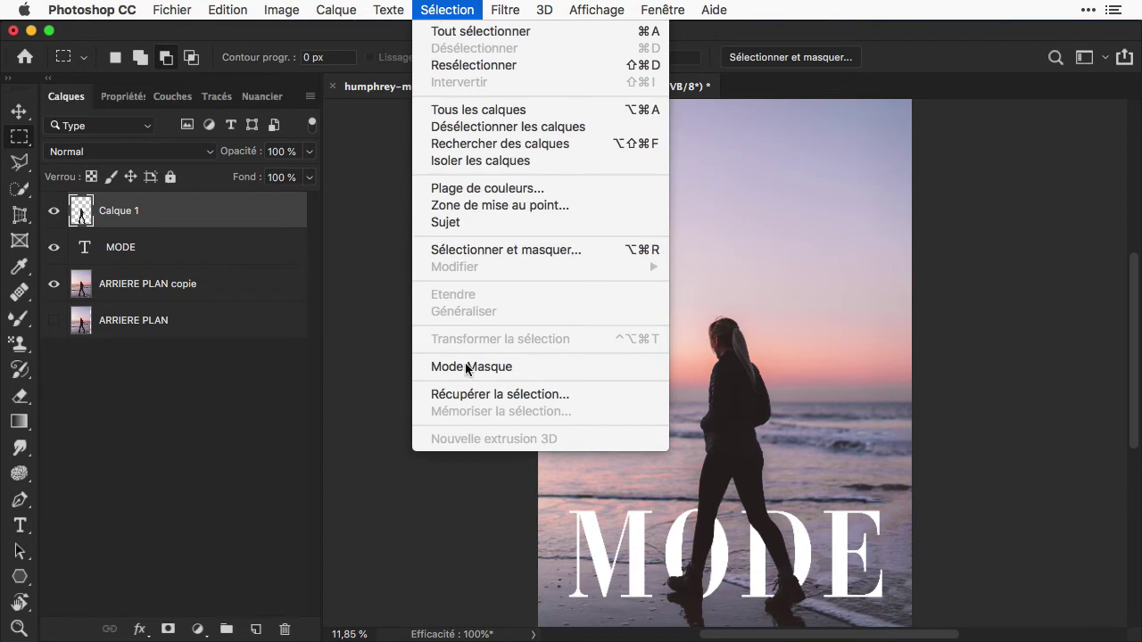
left_click(468, 392)
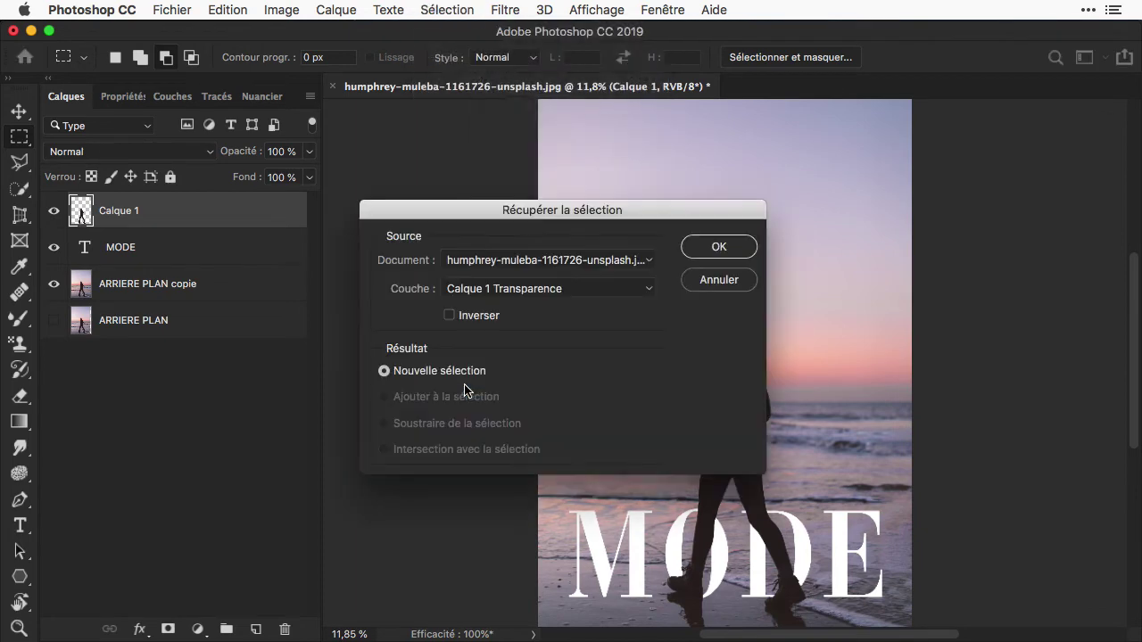
left_click(527, 287)
left_click(468, 328)
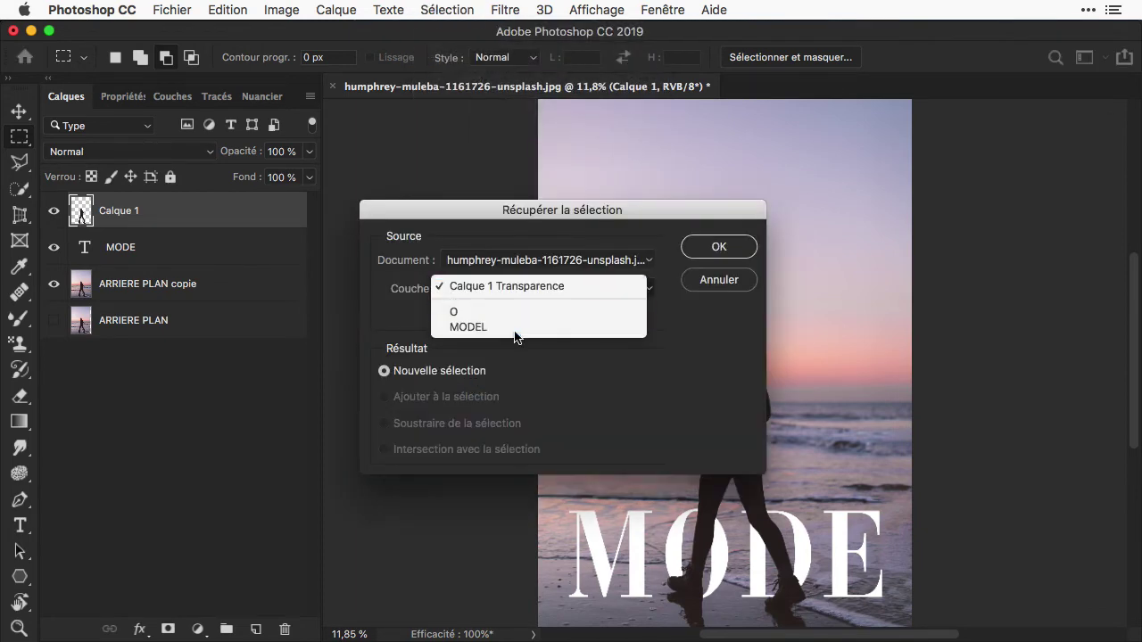
left_click(718, 247)
Step: Intersect the current selection with the saved O selection
left_click(456, 13)
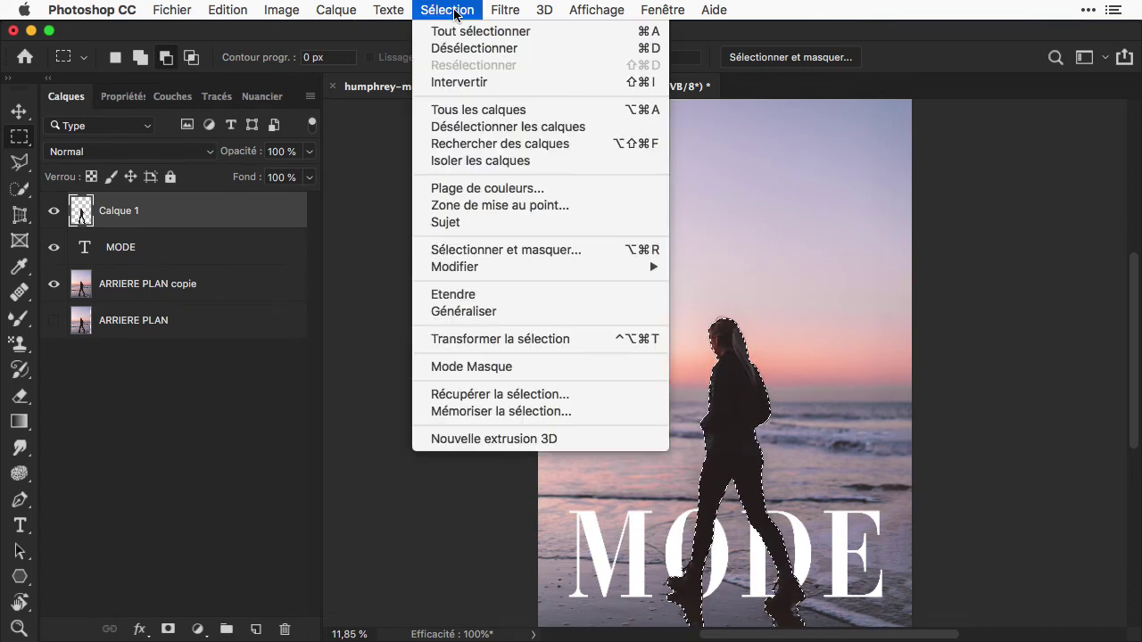
left_click(513, 394)
left_click(537, 288)
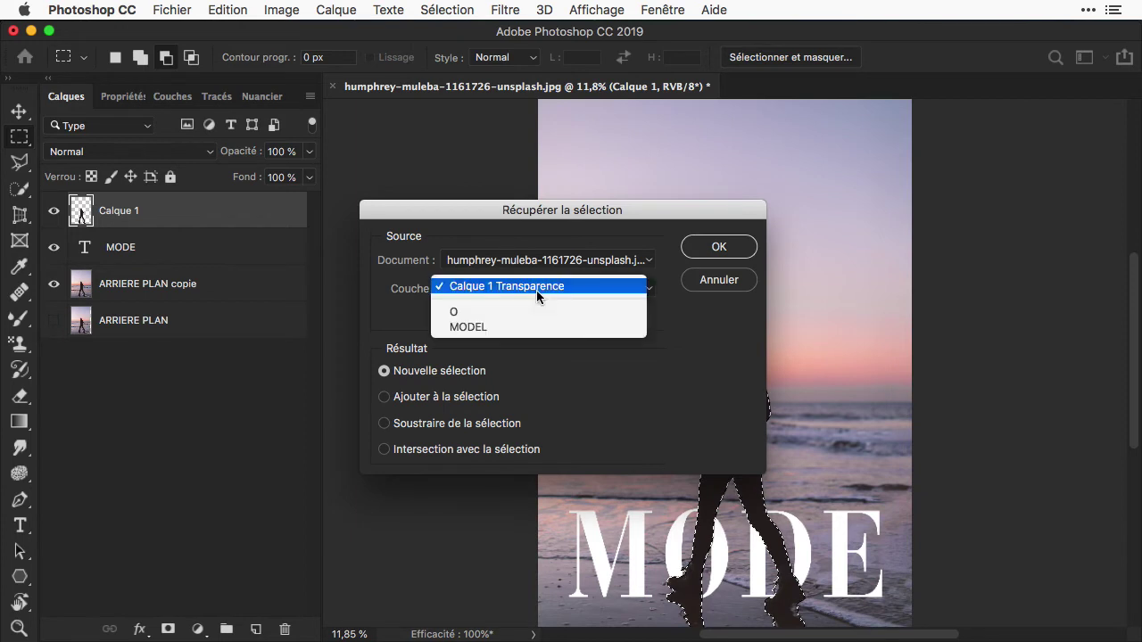
left_click(537, 311)
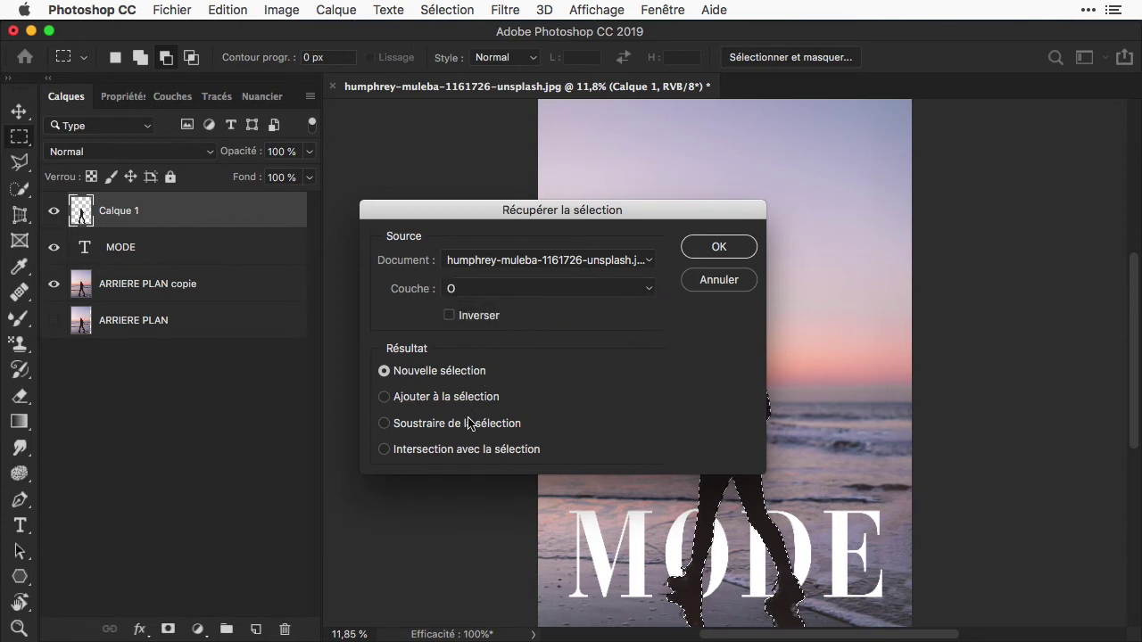
left_click(384, 450)
left_click(718, 247)
Step: Subtract the upper crossing of the leg and the letter O from the selection, keeping only the area around the boot
scroll(726, 541, "up", 5)
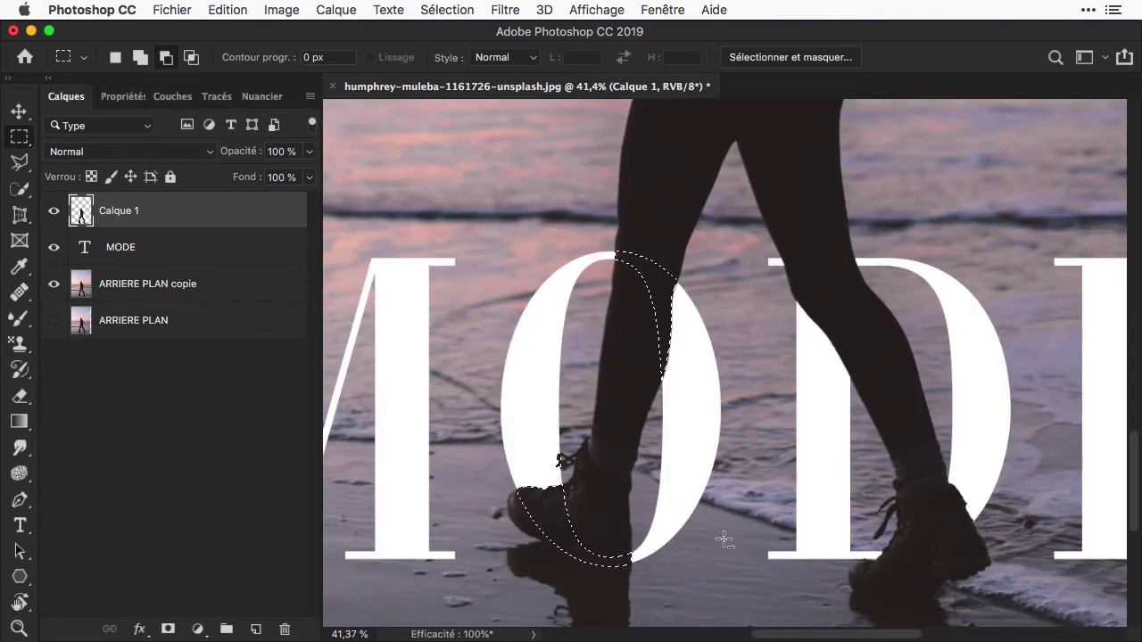
left_click(164, 59)
left_click_drag(600, 224, 725, 407)
Step: Expand the remaining selection around the boot by 3 pixels
left_click(441, 13)
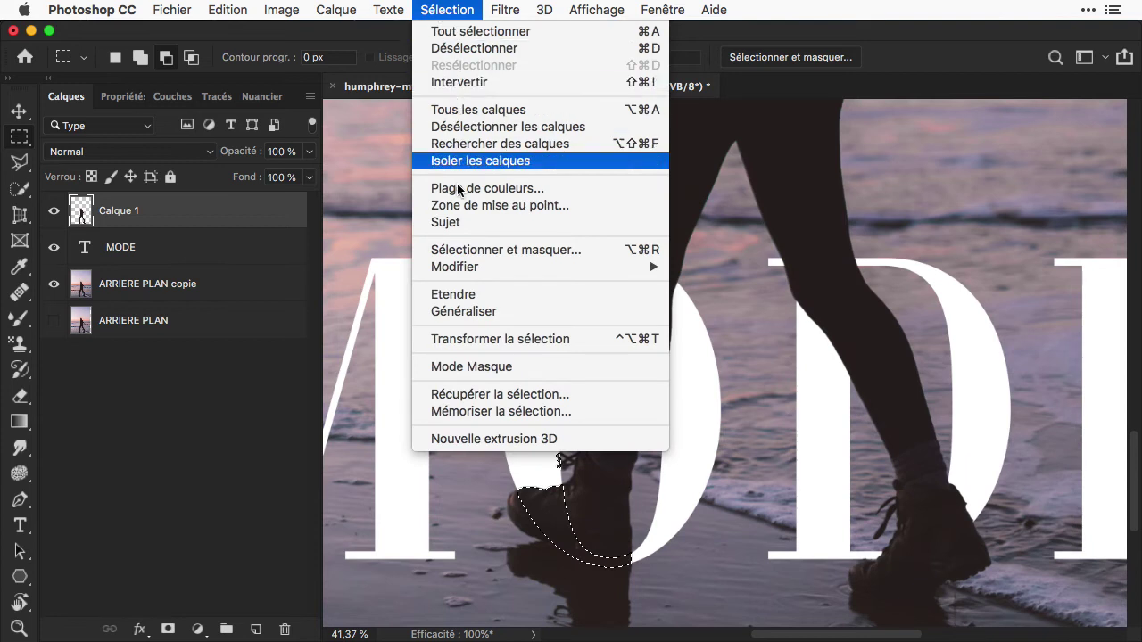
mouse_move(464, 267)
left_click(705, 301)
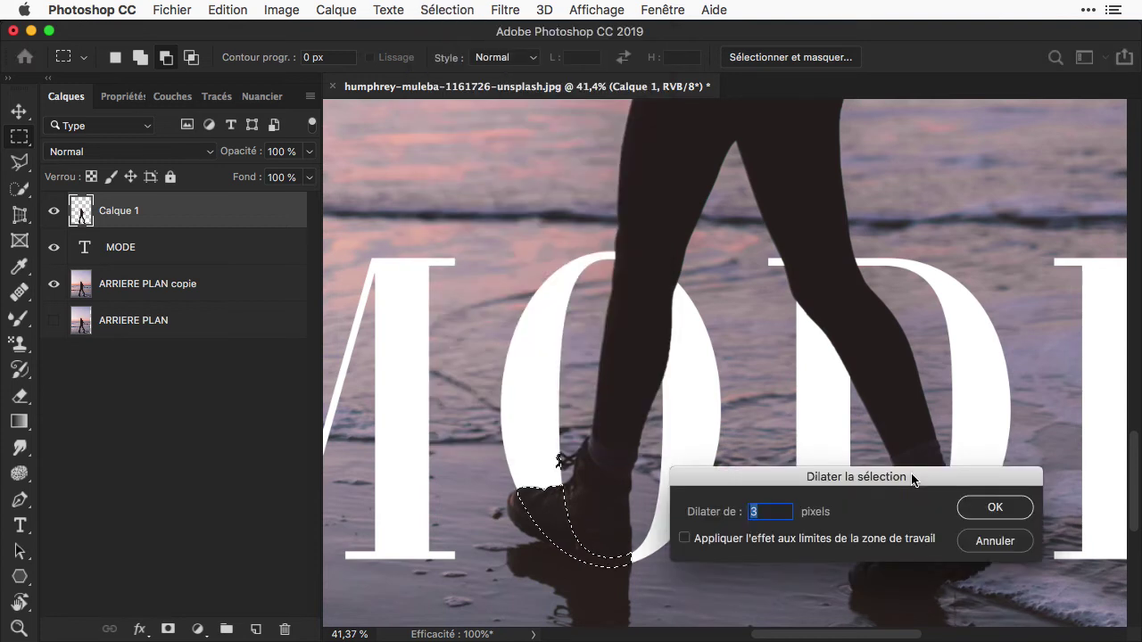
left_click(995, 509)
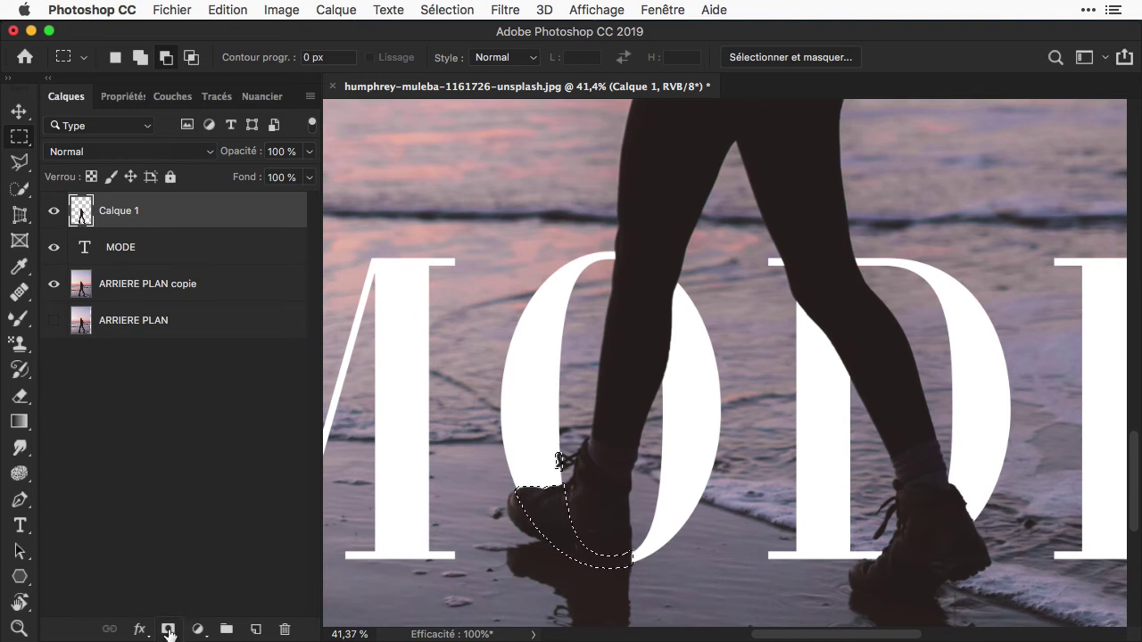
Step: Add an inverted layer mask to Calque 1 so the selected boot area is hidden, and fit the image to the window
key("alt")
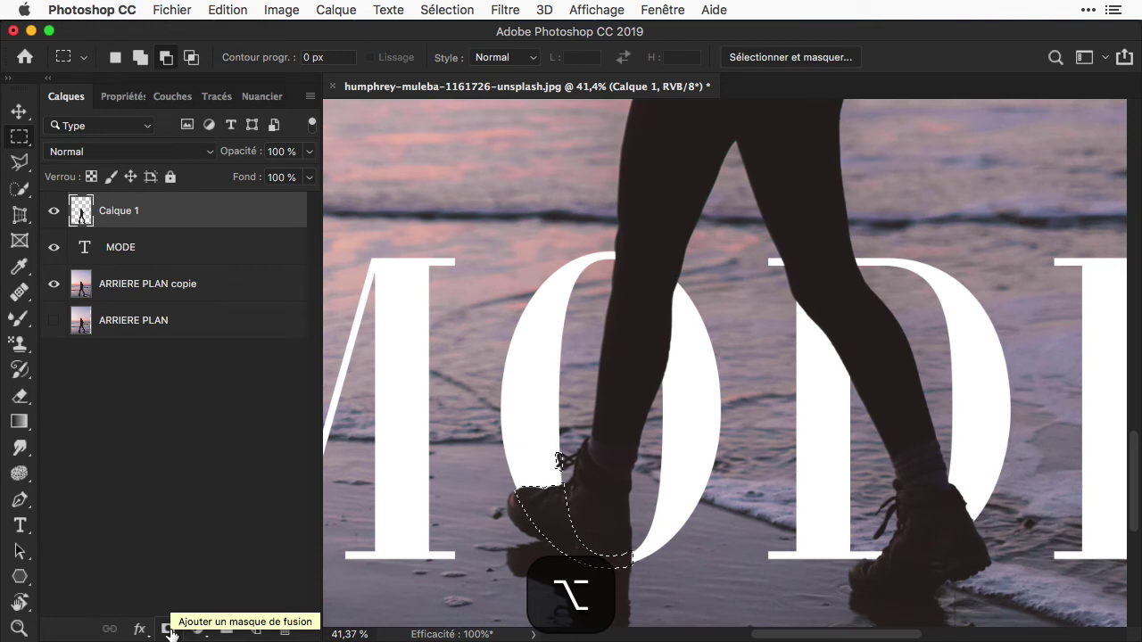
left_click(169, 629, "alt")
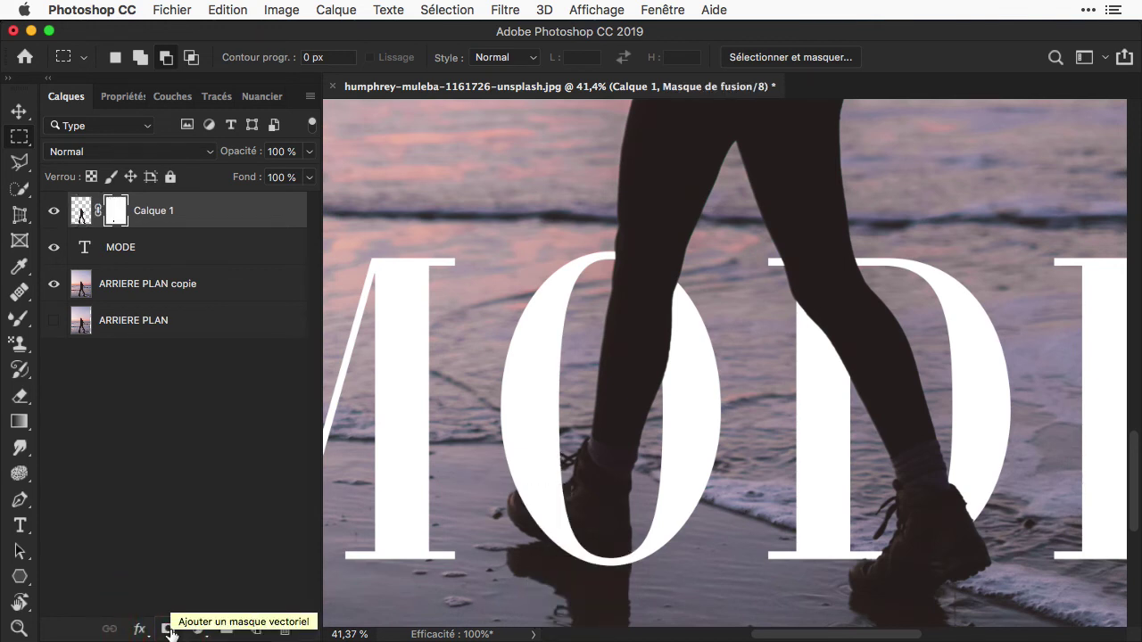
key("super+0")
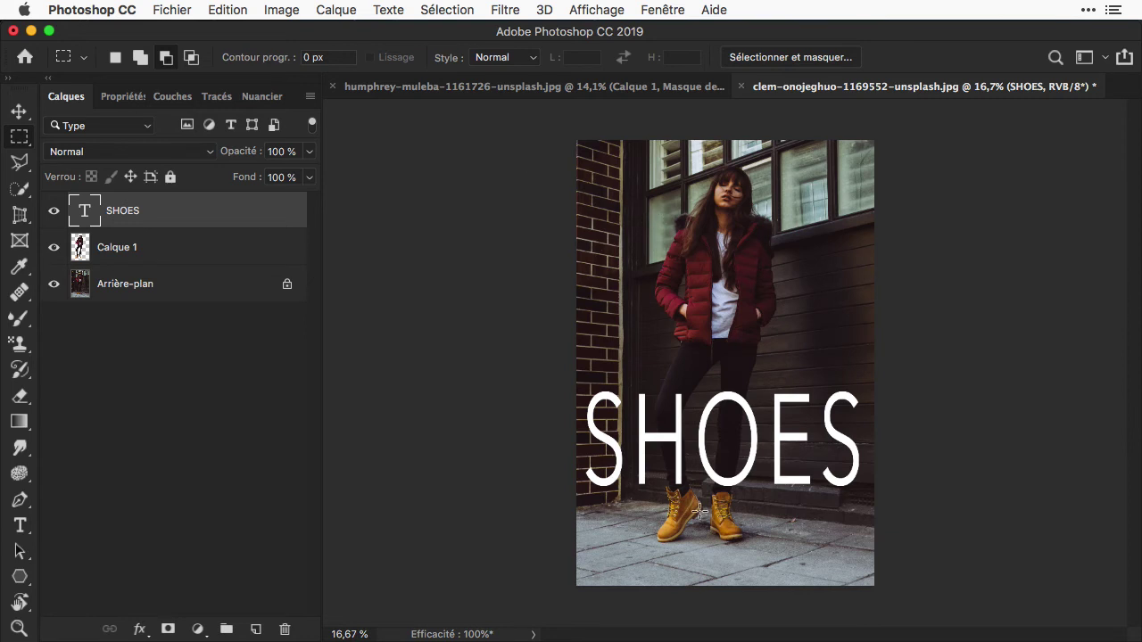
Step: In the SHOES image, intersect the saved letter O selection with MODEL and subtract its upper part, keeping only the lower crossing
left_click(459, 13)
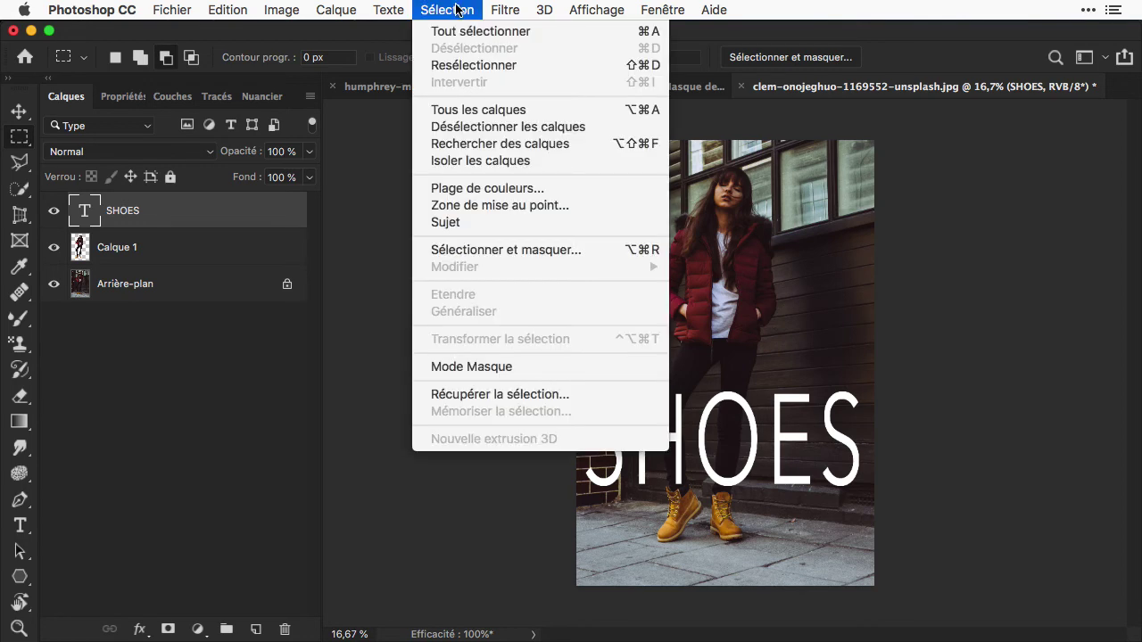
left_click(547, 395)
left_click(461, 11)
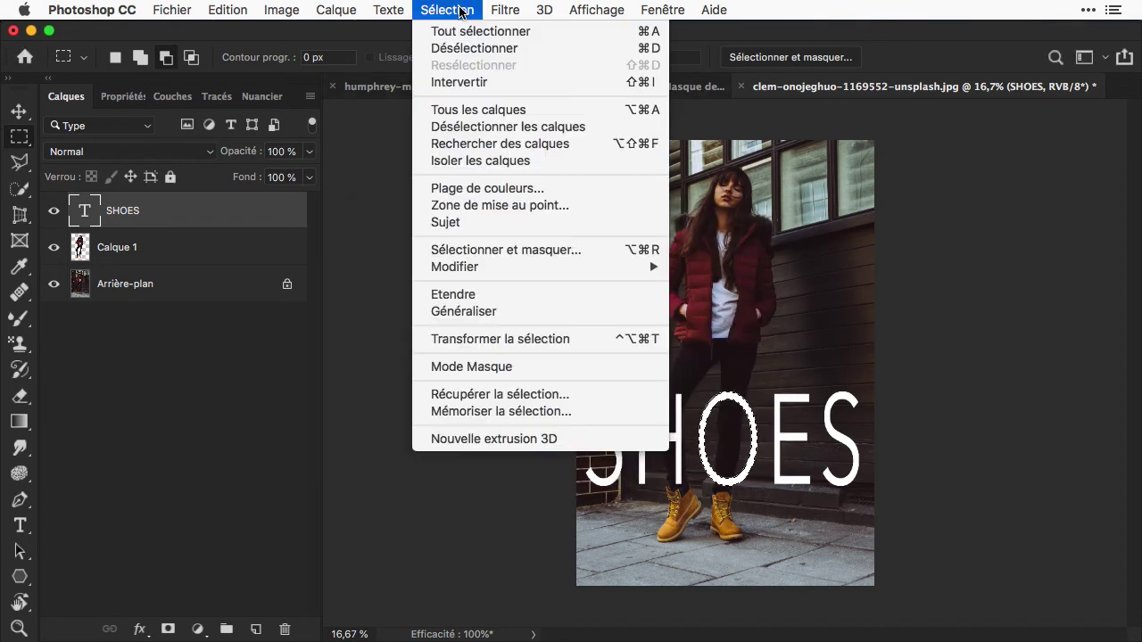
left_click(566, 395)
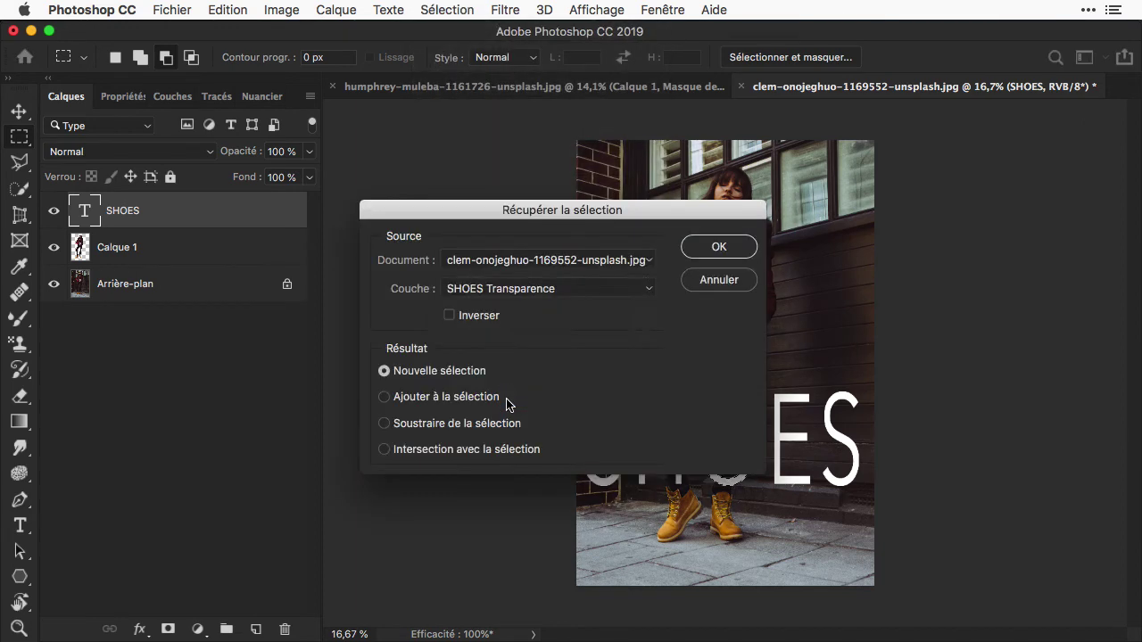
left_click(548, 288)
left_click(468, 303)
left_click(463, 450)
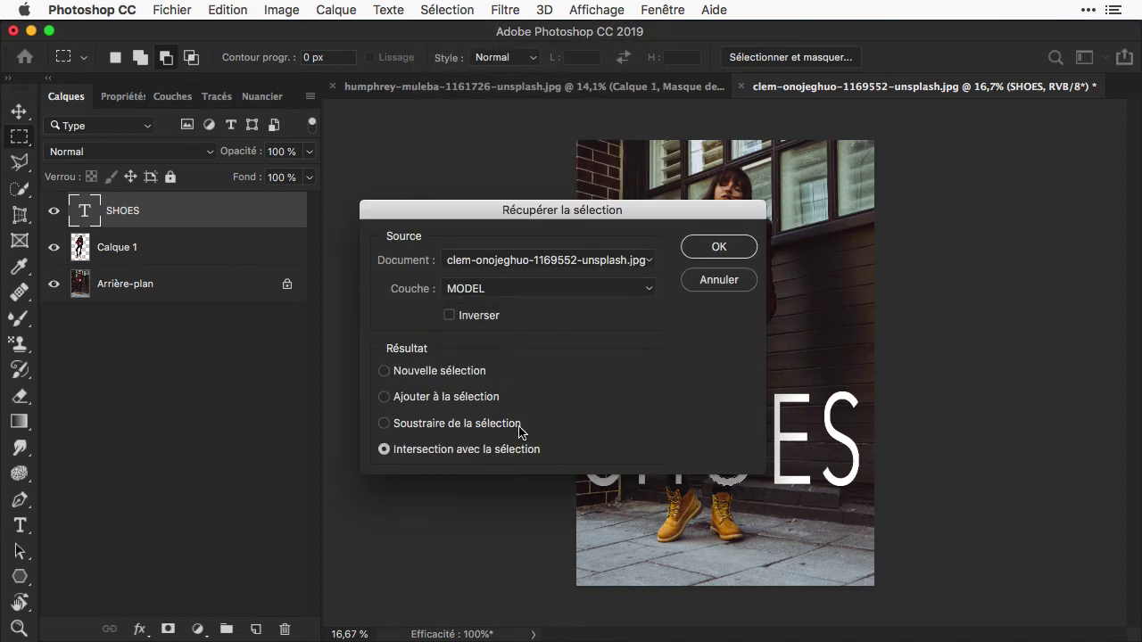
left_click(719, 246)
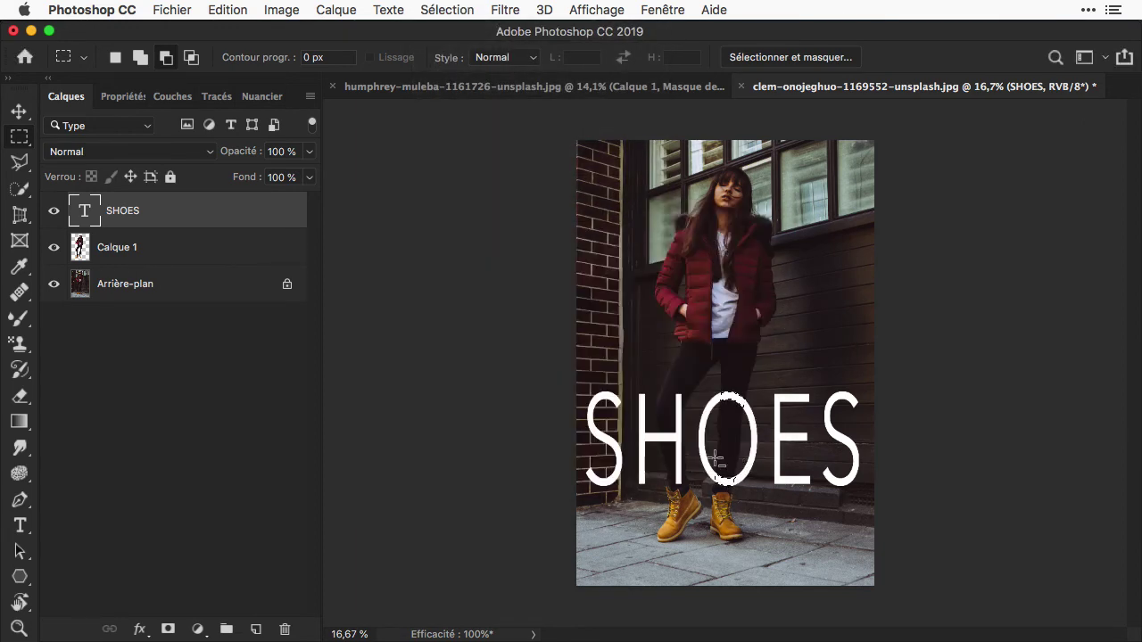
left_click_drag(729, 385, 785, 428)
Step: Expand the selection by 4 pixels and hide that area of the SHOES text with an inverted layer mask
left_click(460, 9)
left_click(705, 300)
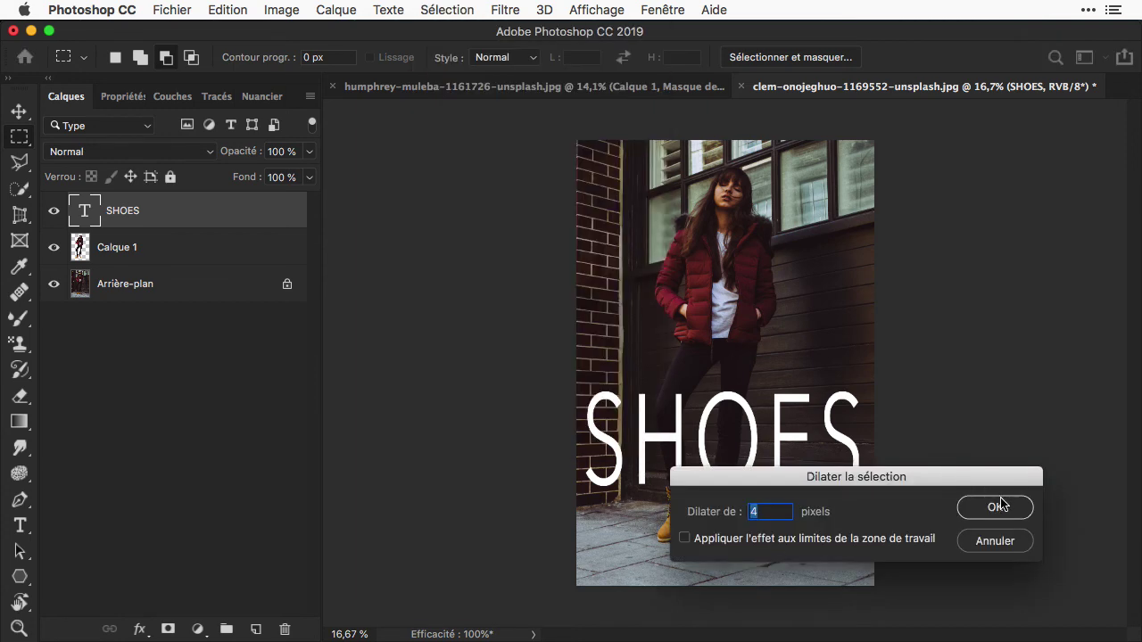
left_click(999, 505)
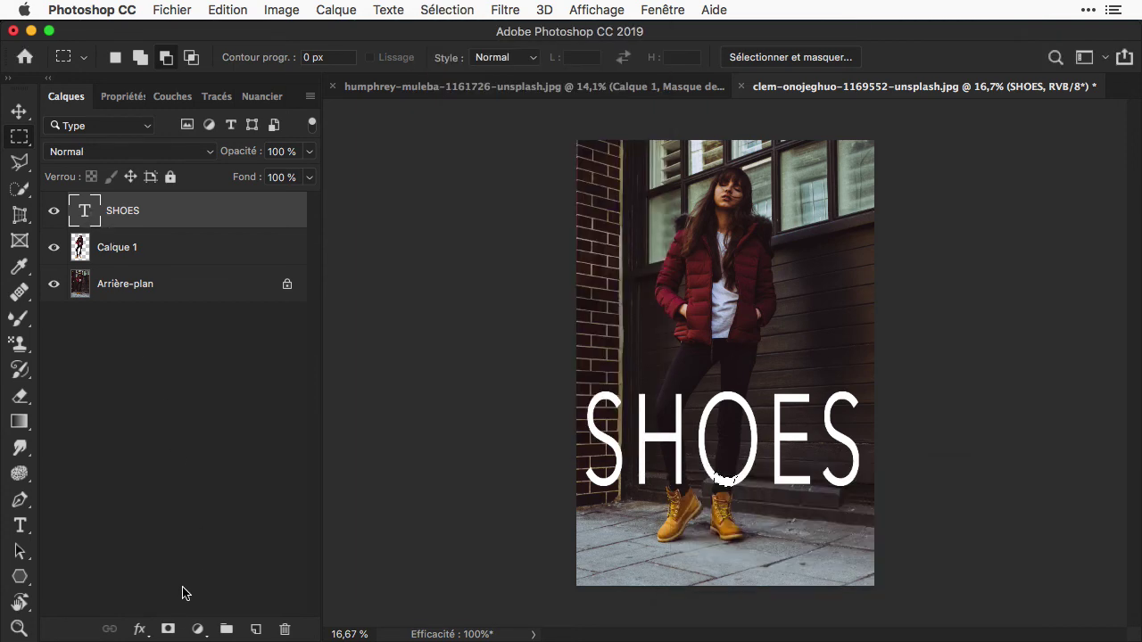
left_click(168, 629, "alt")
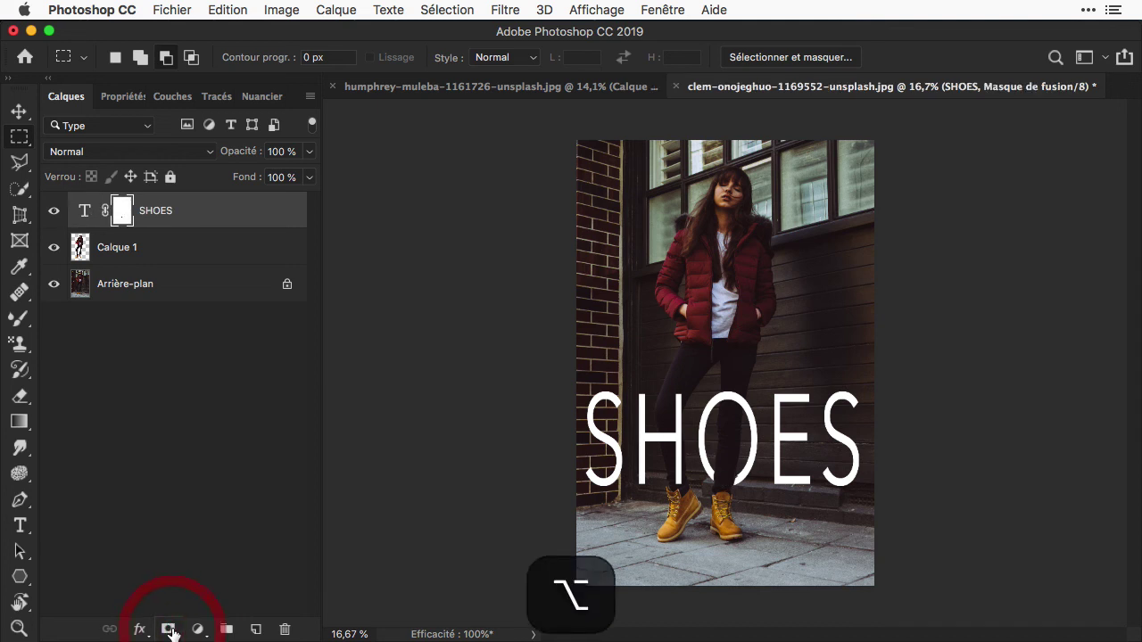